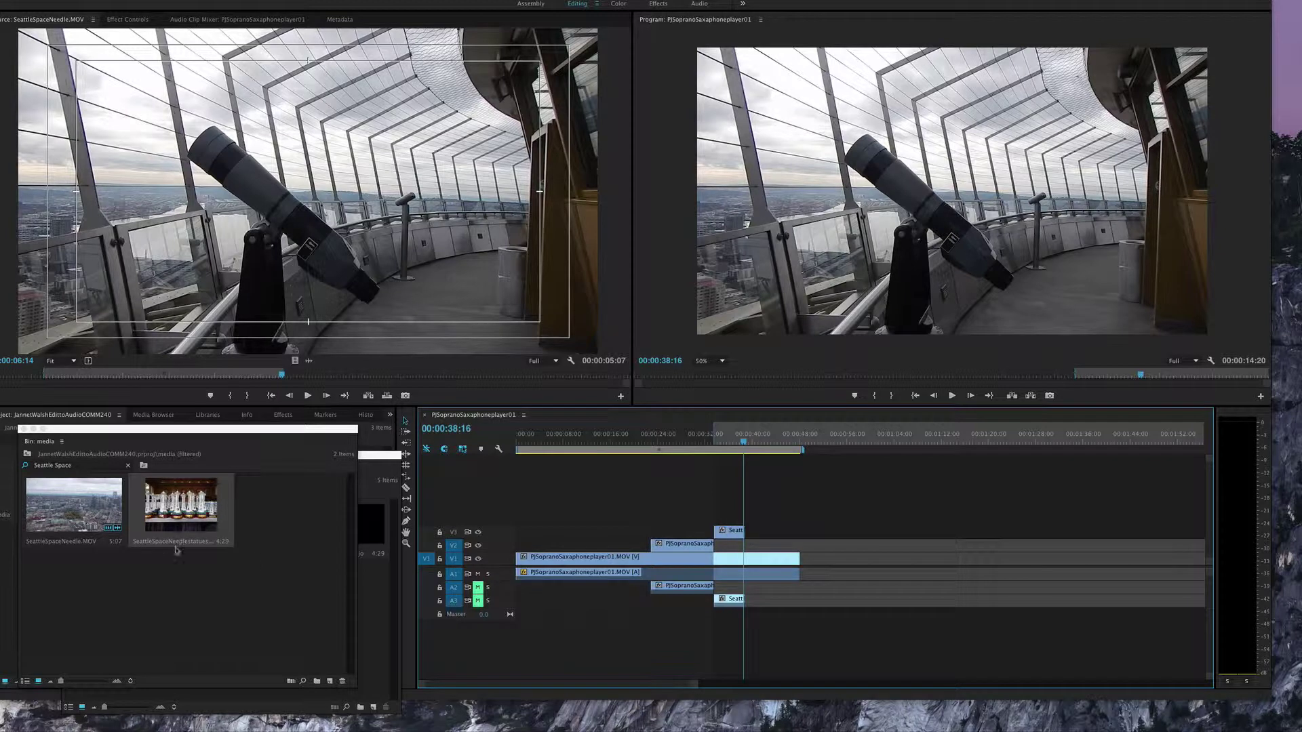
Clear the media bin's search filter and open the FerrySeattleBainbridgeIsland.MOV clip in the source monitor.
click(127, 467)
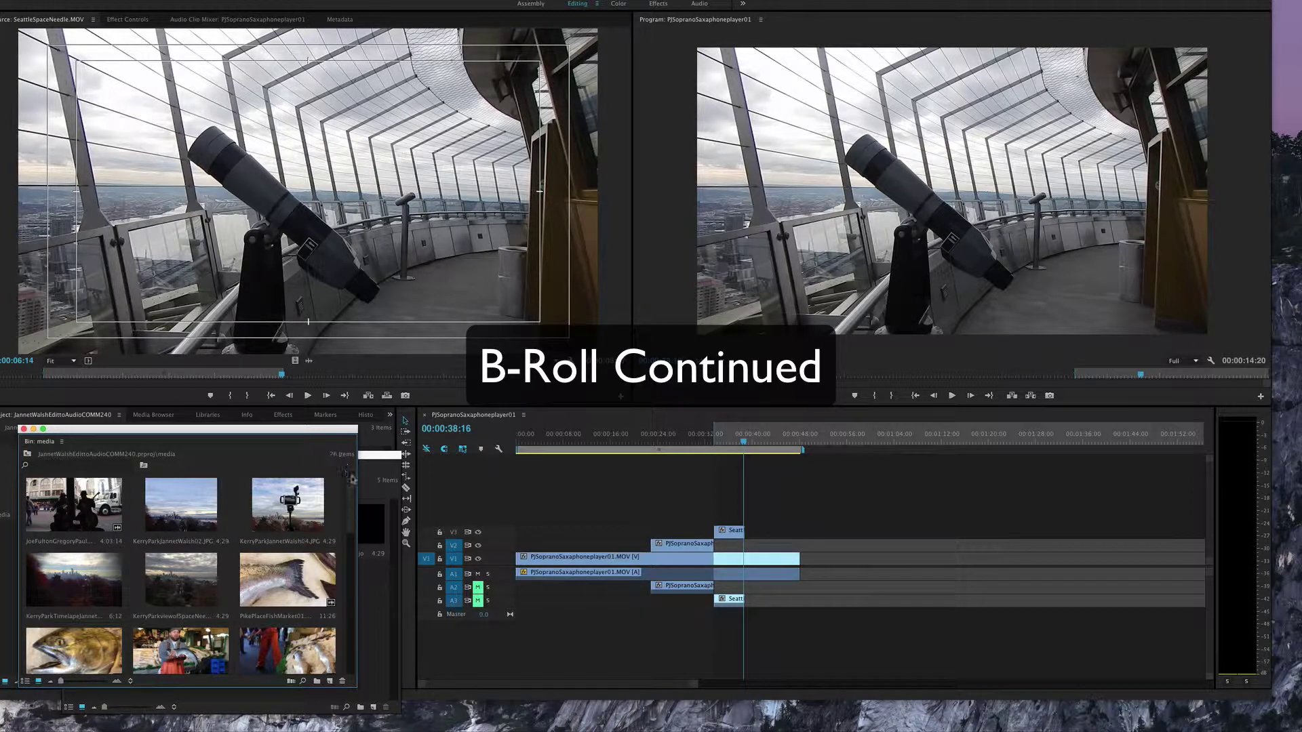
drag(351, 486, 332, 614)
scroll(331, 613, up, 2)
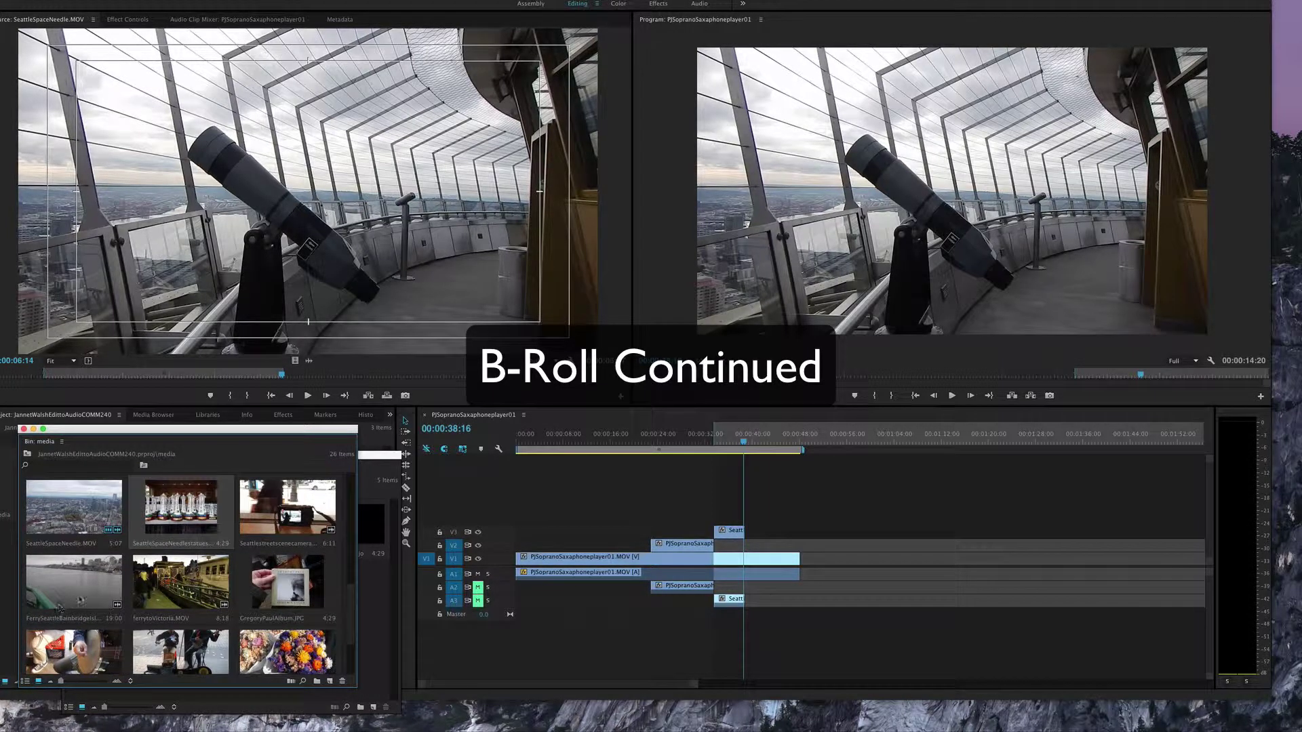
click(70, 582)
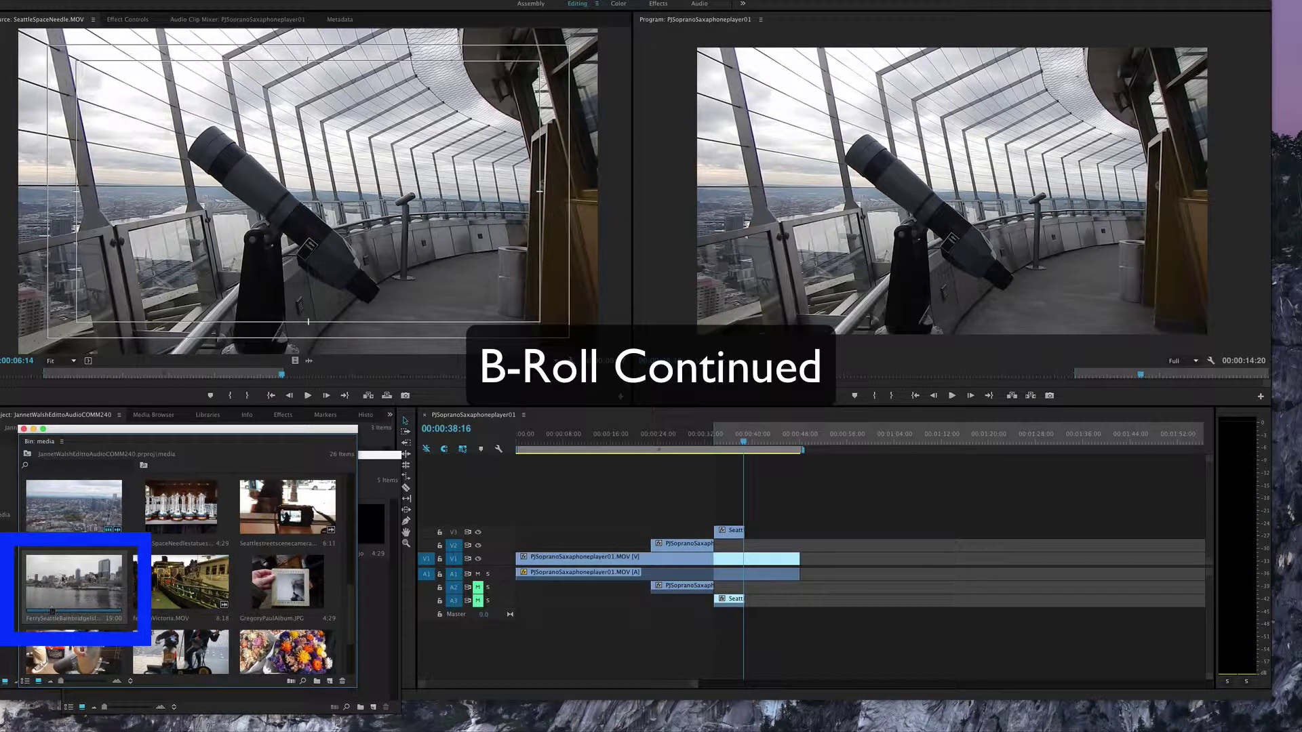
double_click(59, 593)
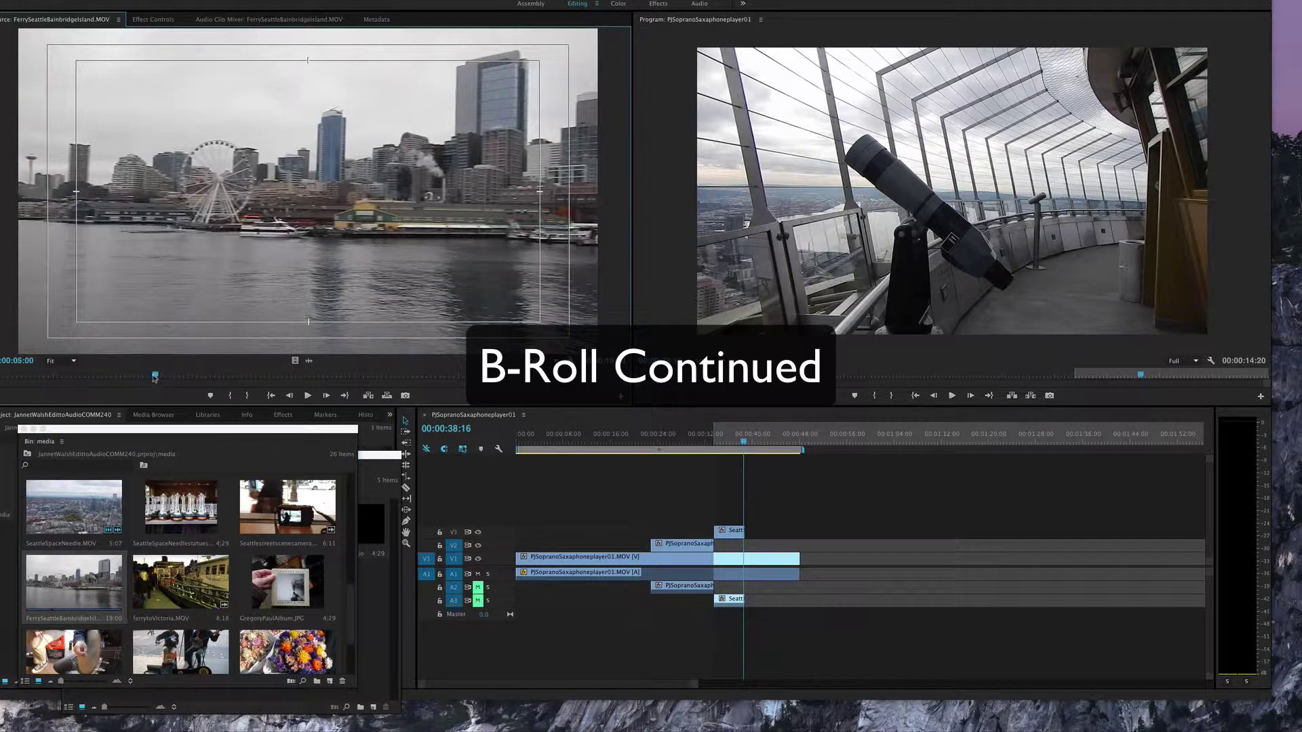
Mark the ferry clip's In point at 00:00:03:01 and its Out point at 00:00:07:00 in the source monitor.
drag(155, 378, 83, 381)
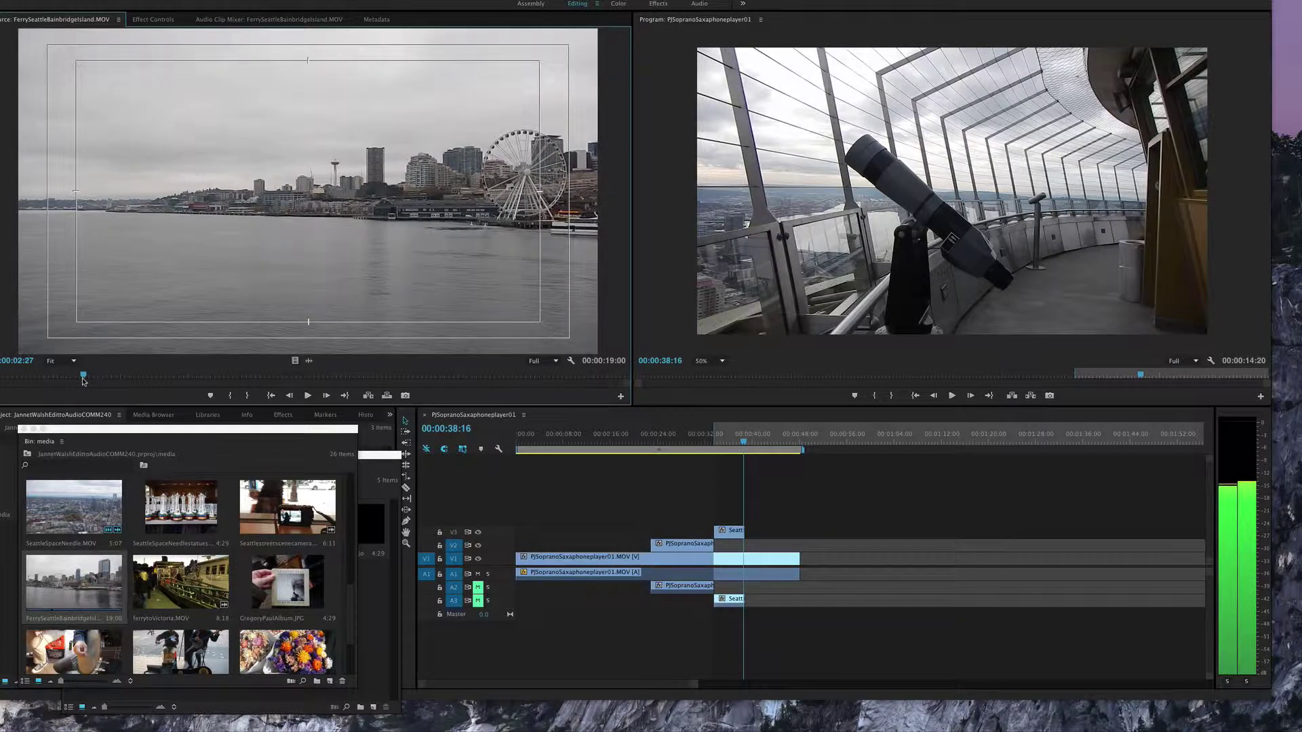
click(230, 395)
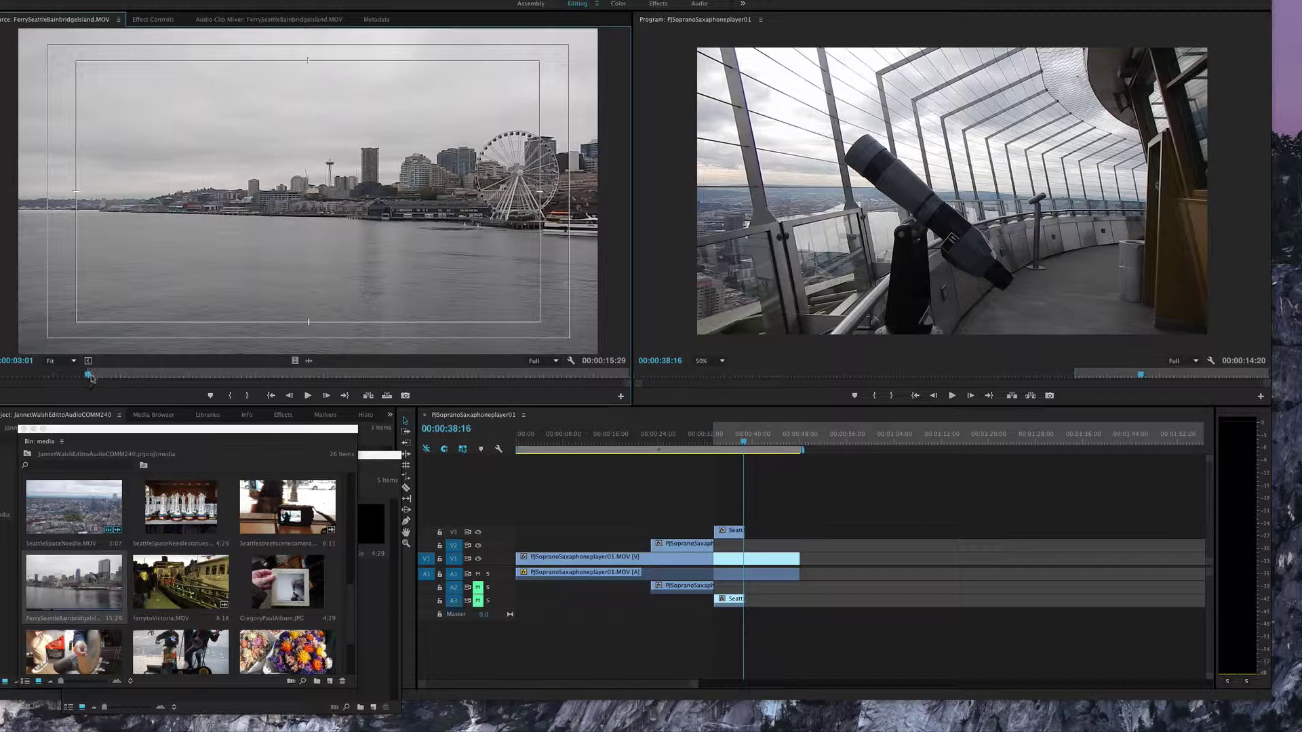
drag(89, 377, 224, 371)
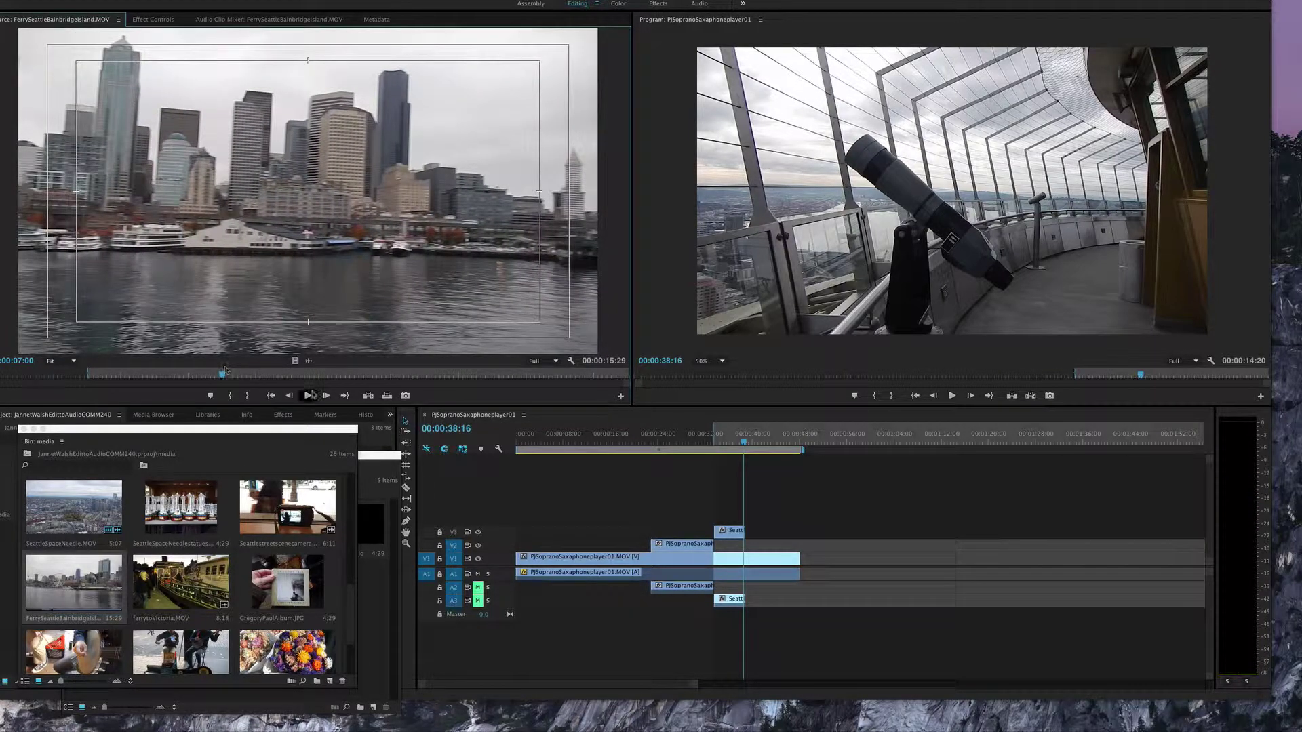
click(248, 396)
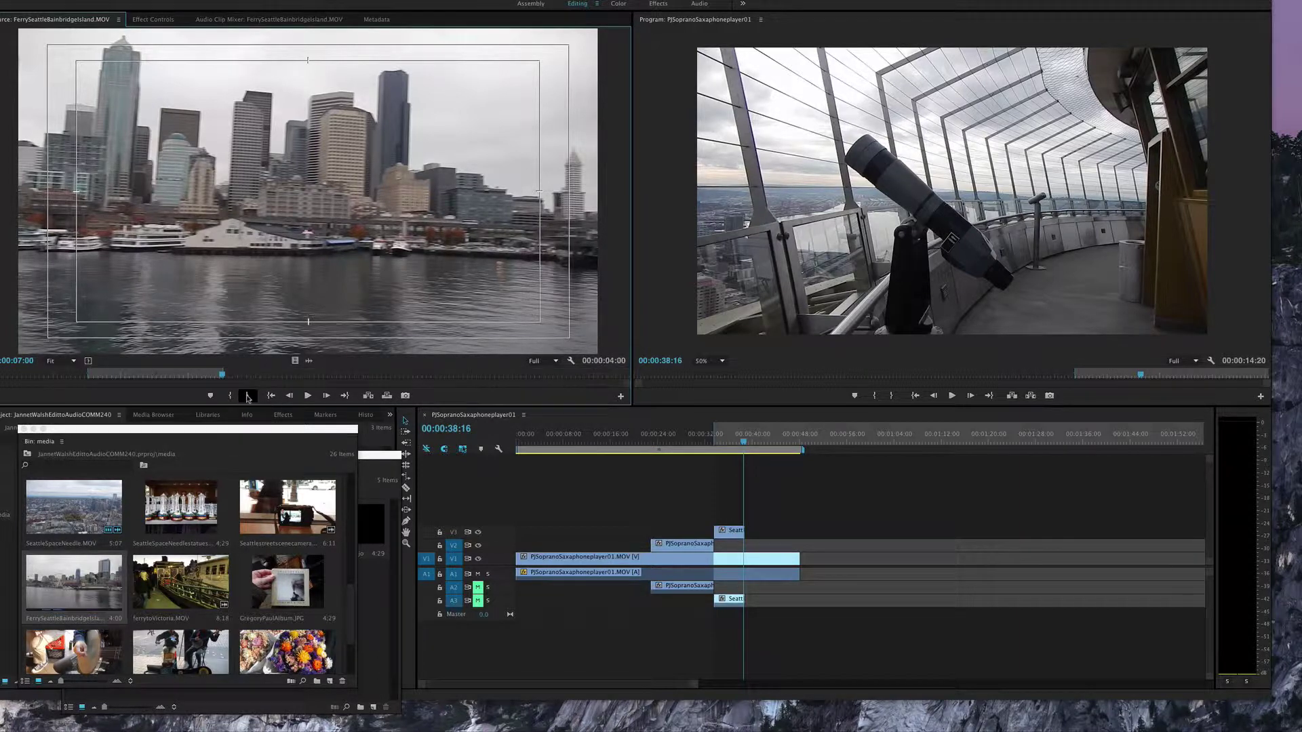
Mark a sequence In point at 00:00:38:21, where the Space Needle clip ends.
click(748, 489)
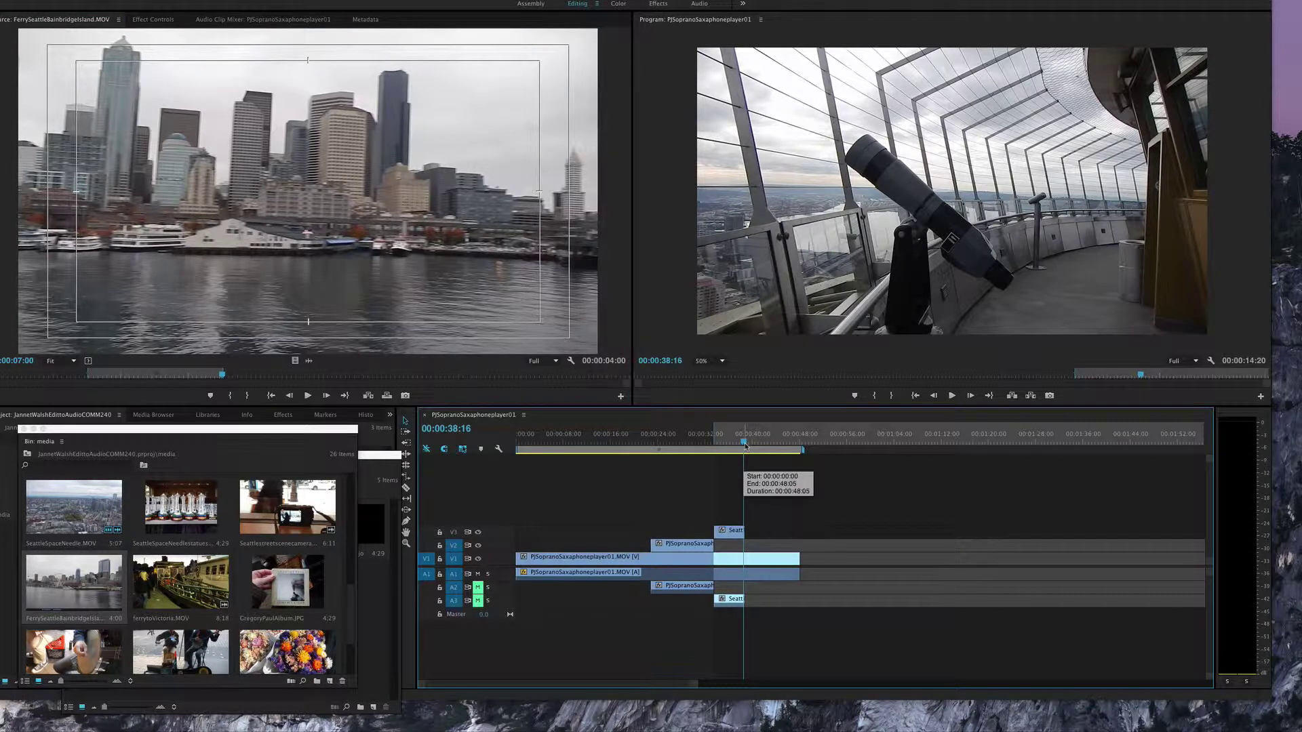
drag(745, 443, 746, 446)
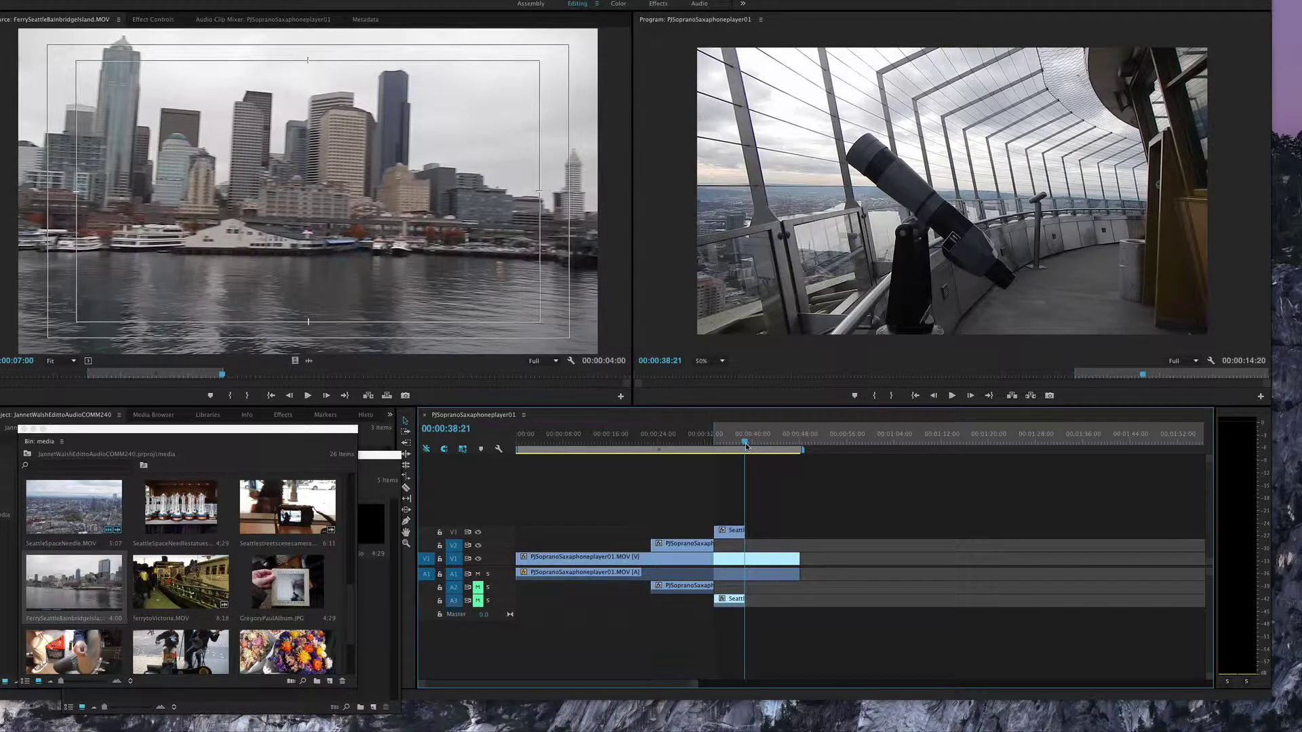
key(i)
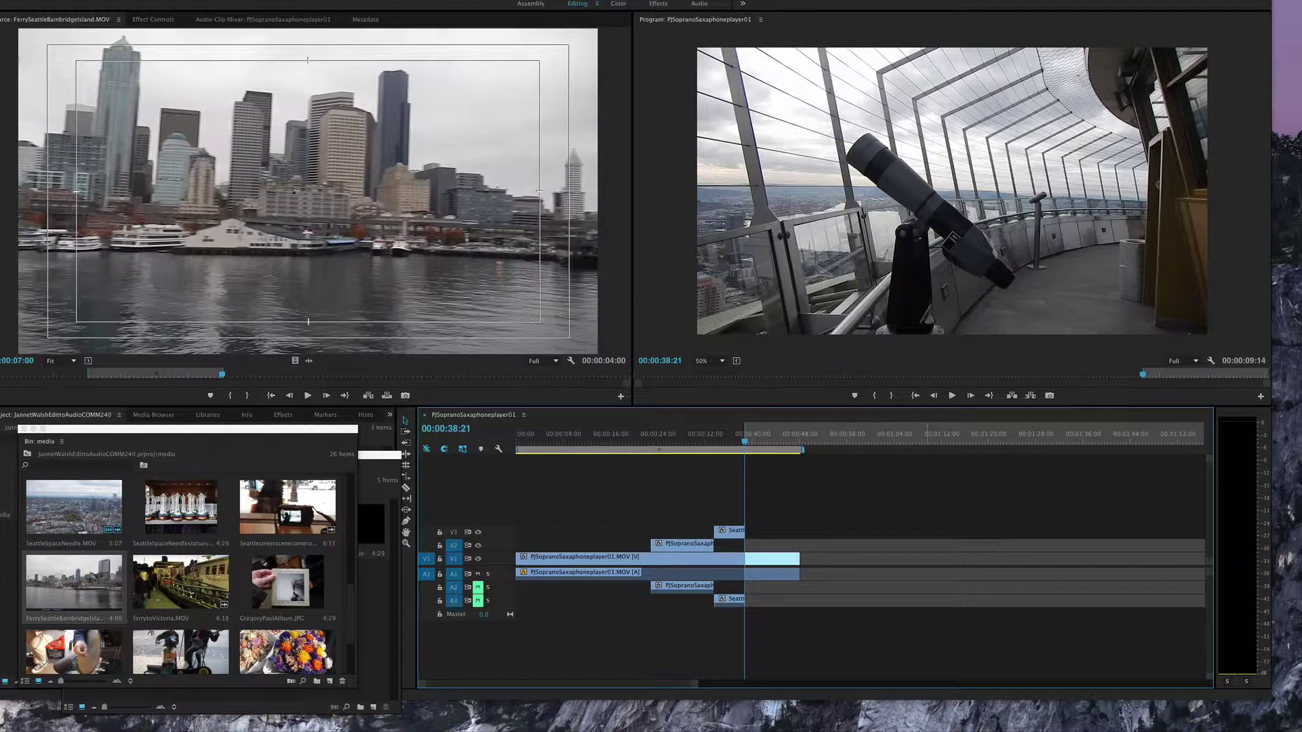
Place the marked ferry clip at 00:00:38:21 on a new V4 track and mute its audio track A4.
click(265, 212)
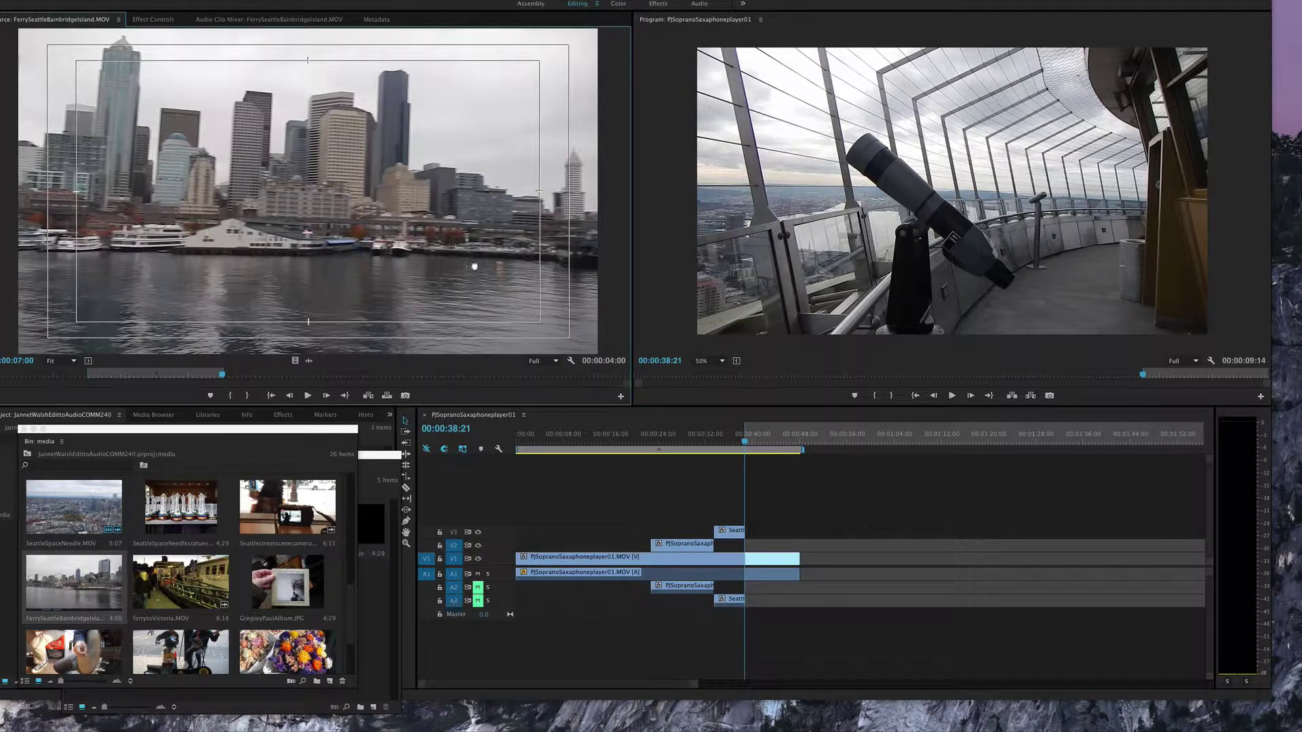
drag(474, 265, 754, 498)
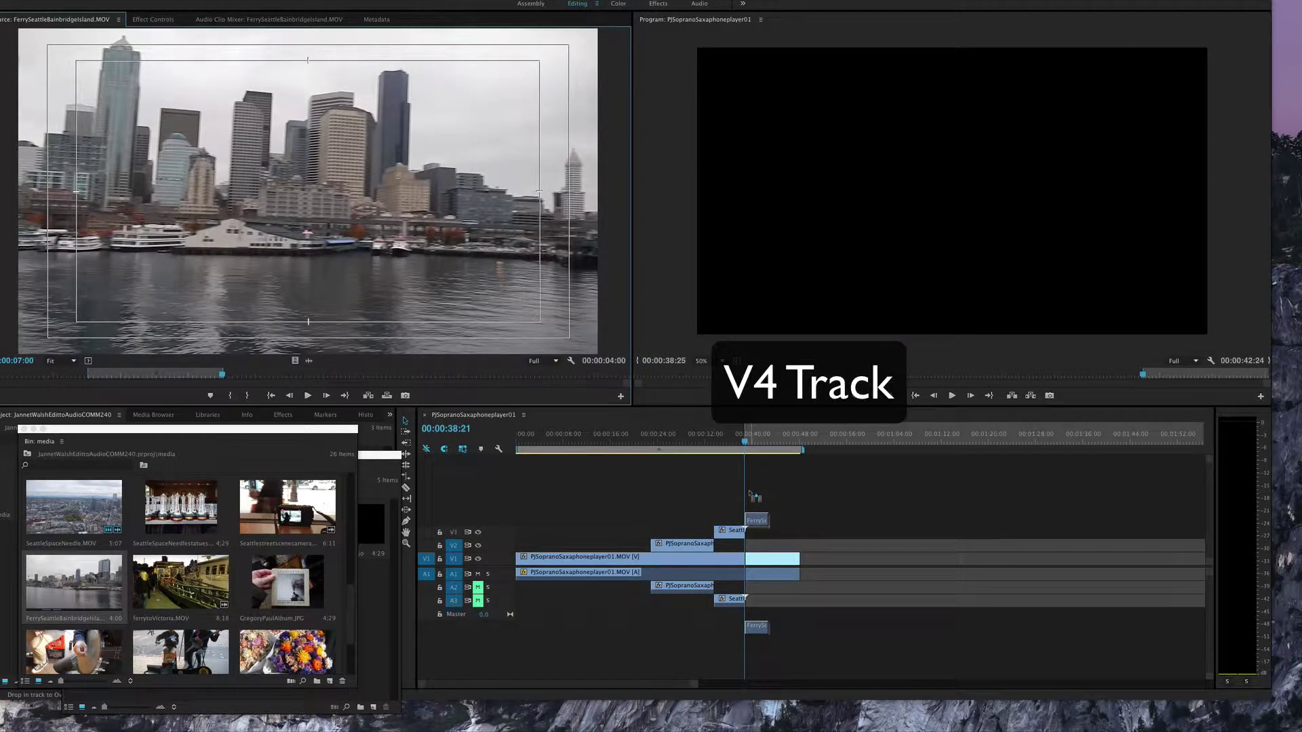
drag(750, 494, 750, 494)
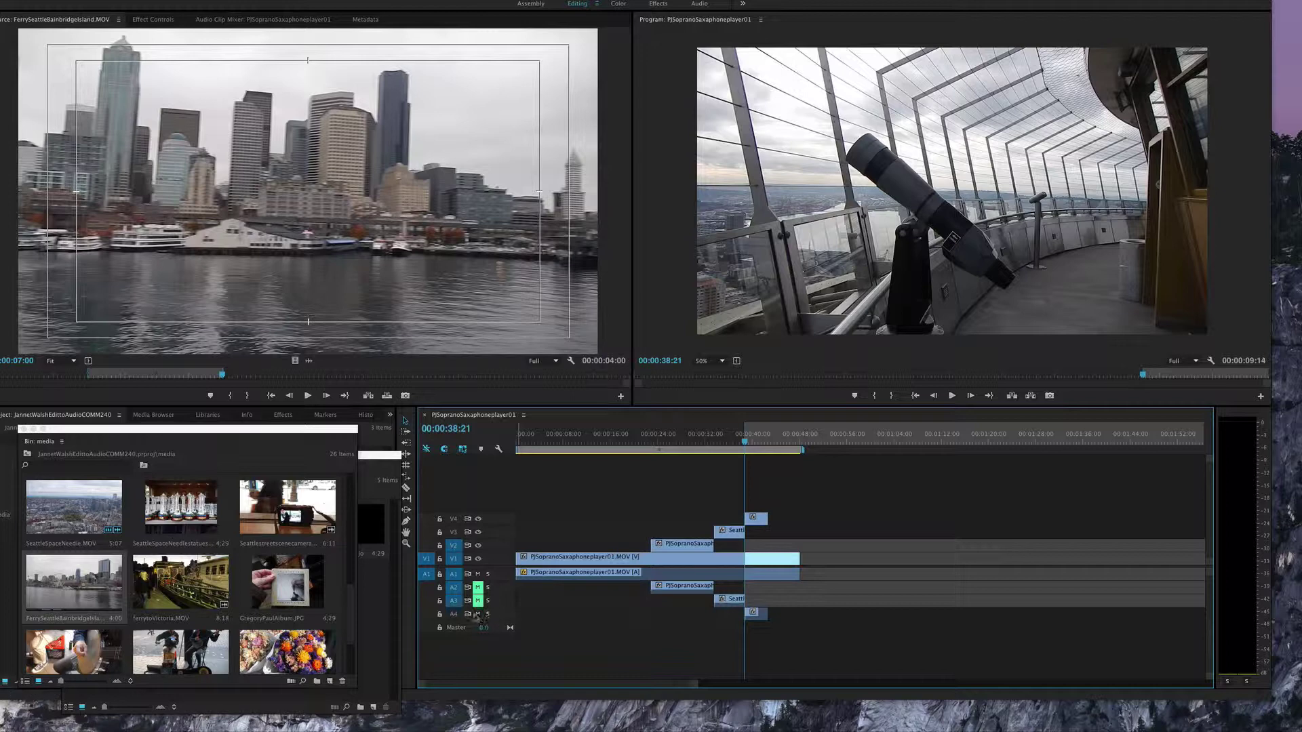
click(454, 614)
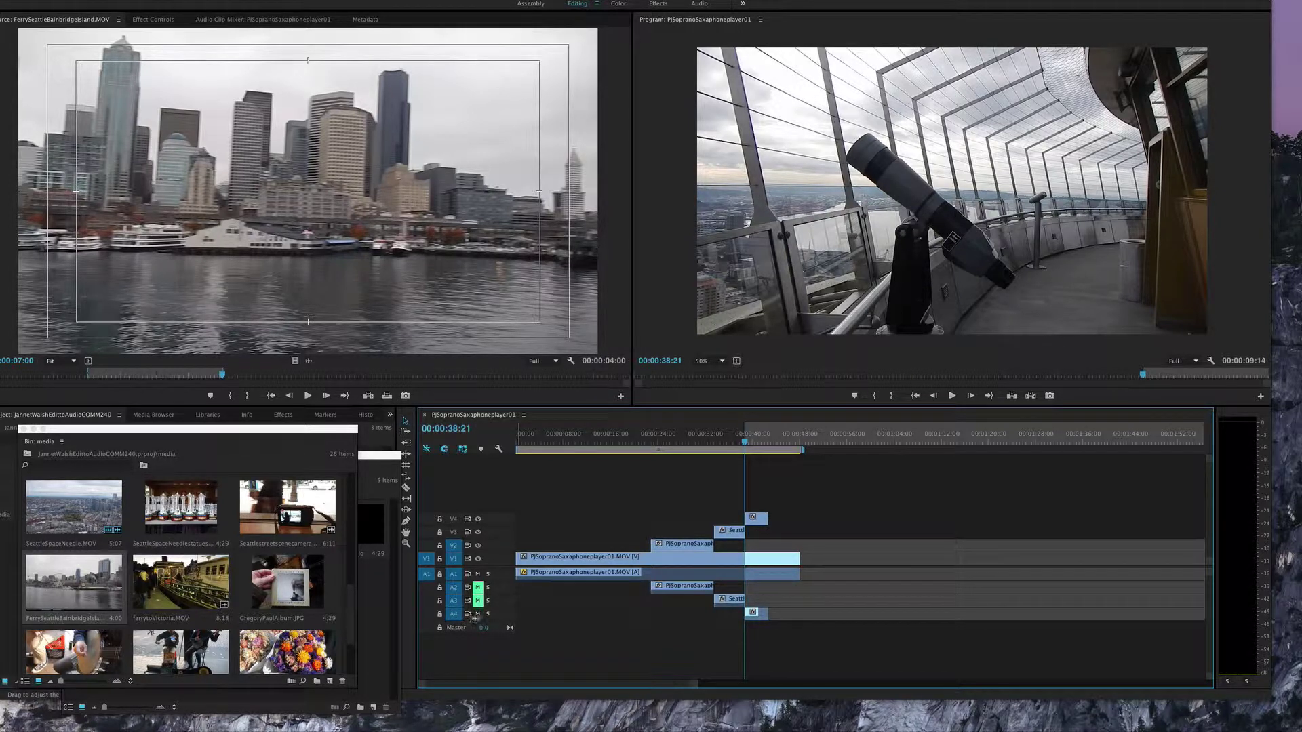
click(478, 615)
Play the sequence from 00:00:37:21 to review the newly placed ferry clip.
drag(743, 446, 738, 445)
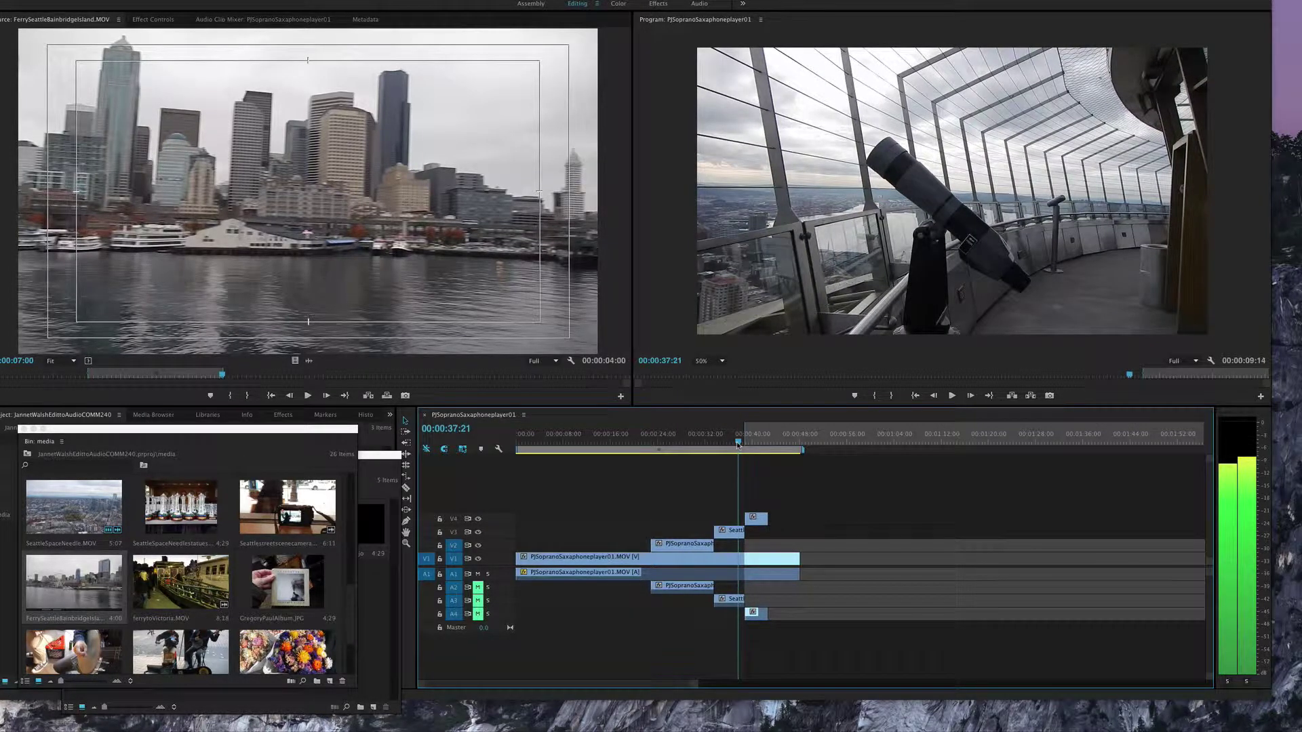
key(space)
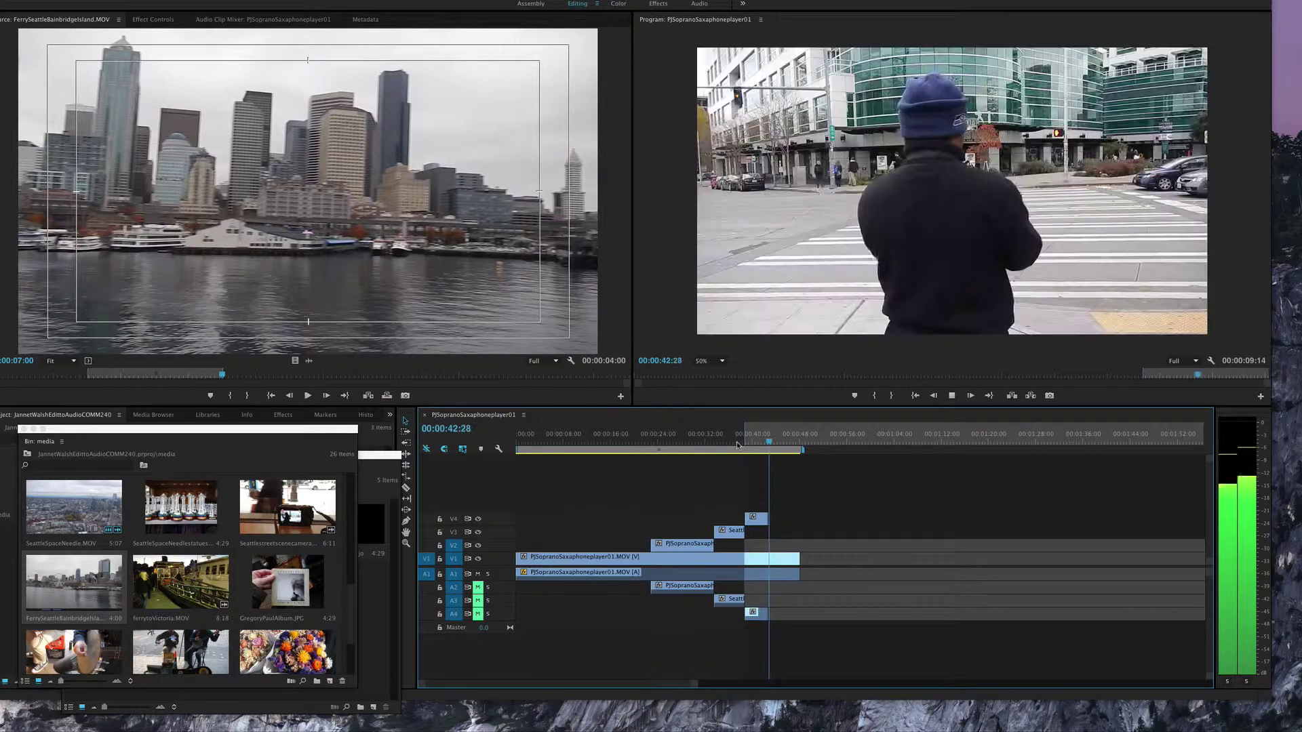
key(space)
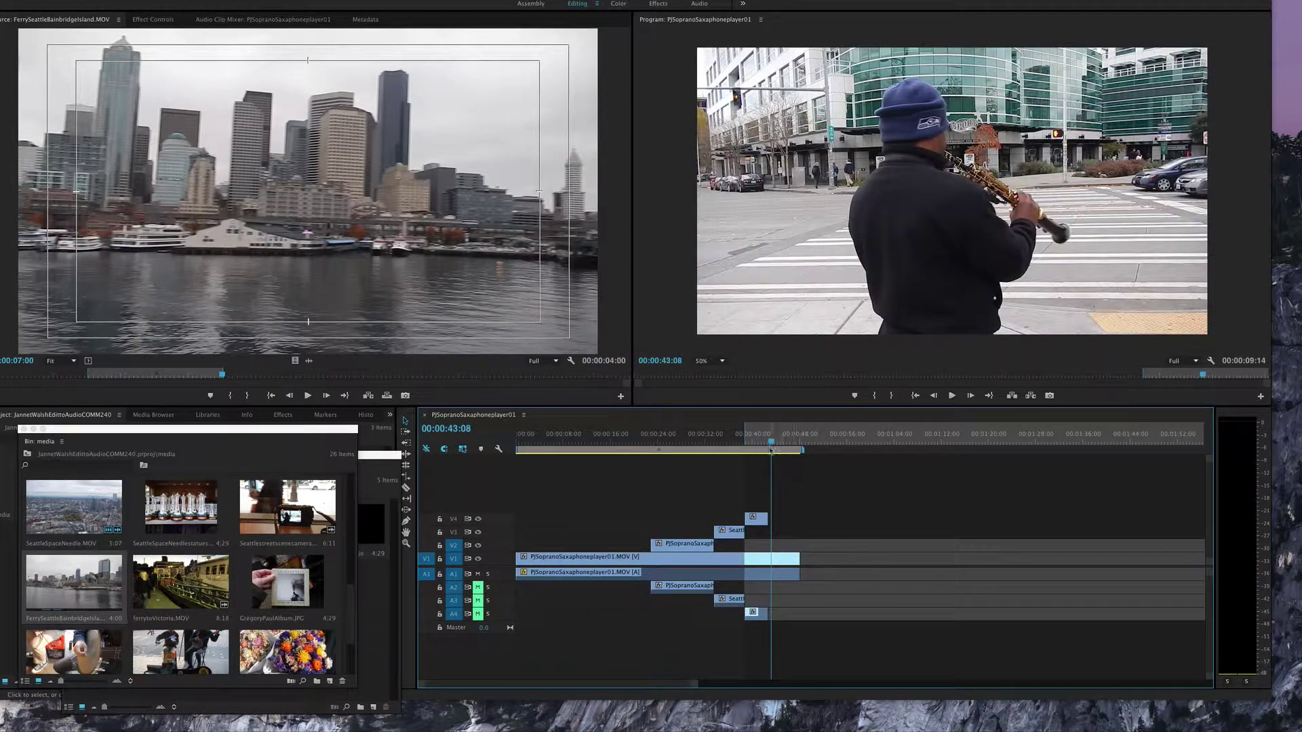
Examine the cut between the Space Needle clip and the ferry clip in a closer timeline view.
drag(771, 443, 733, 445)
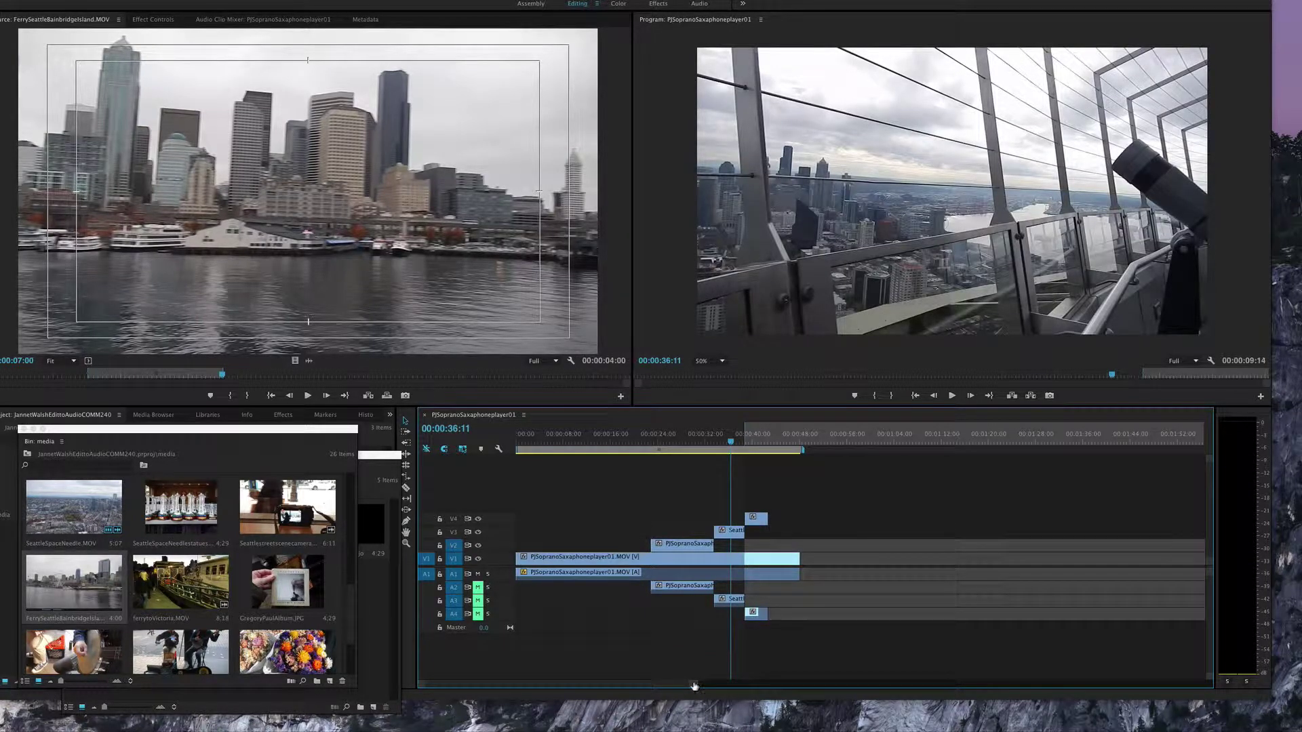
drag(694, 685, 630, 688)
scroll(848, 627, right, 5)
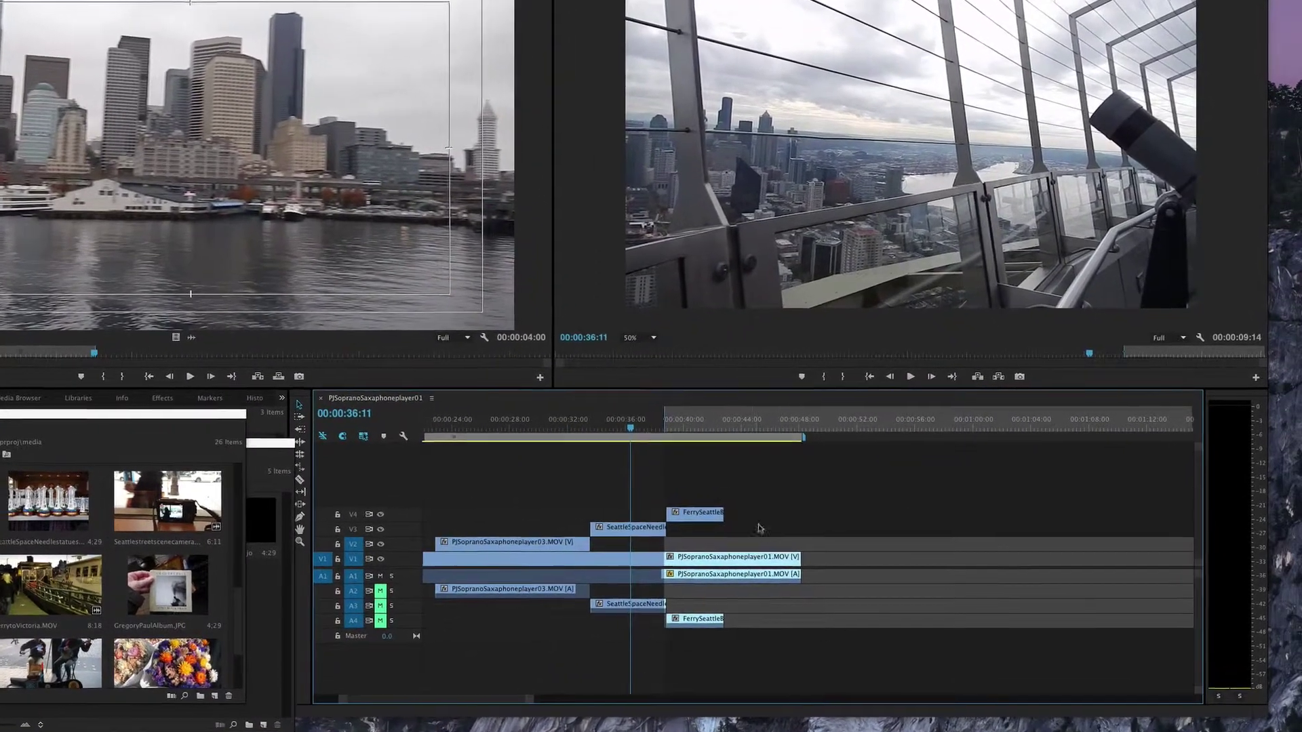
click(638, 429)
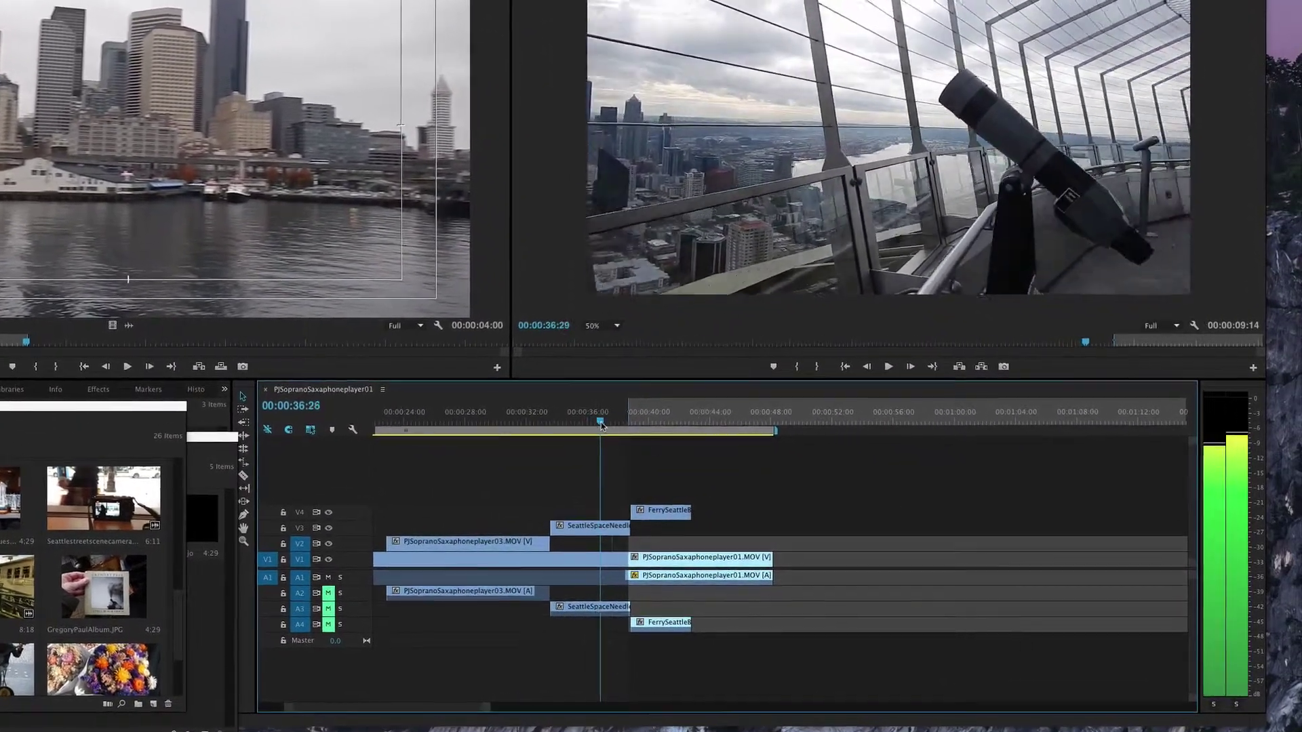
drag(601, 425, 620, 426)
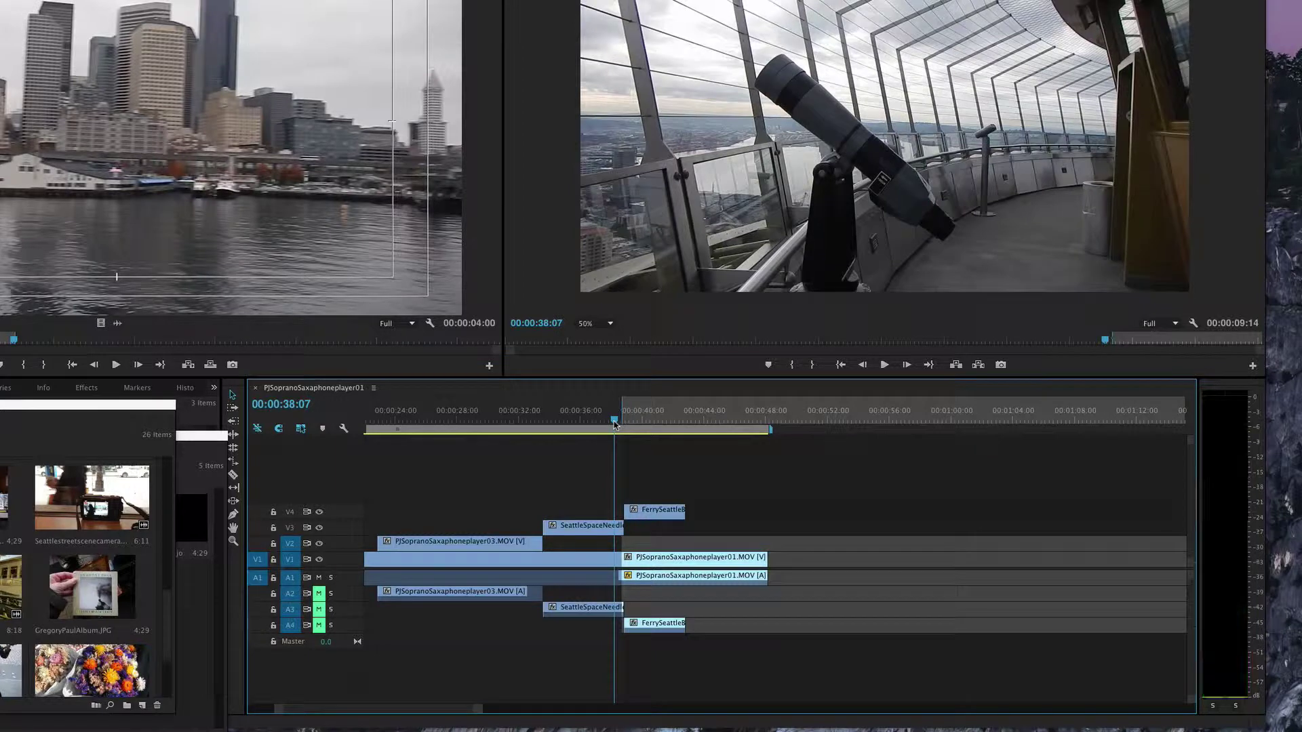
key(space)
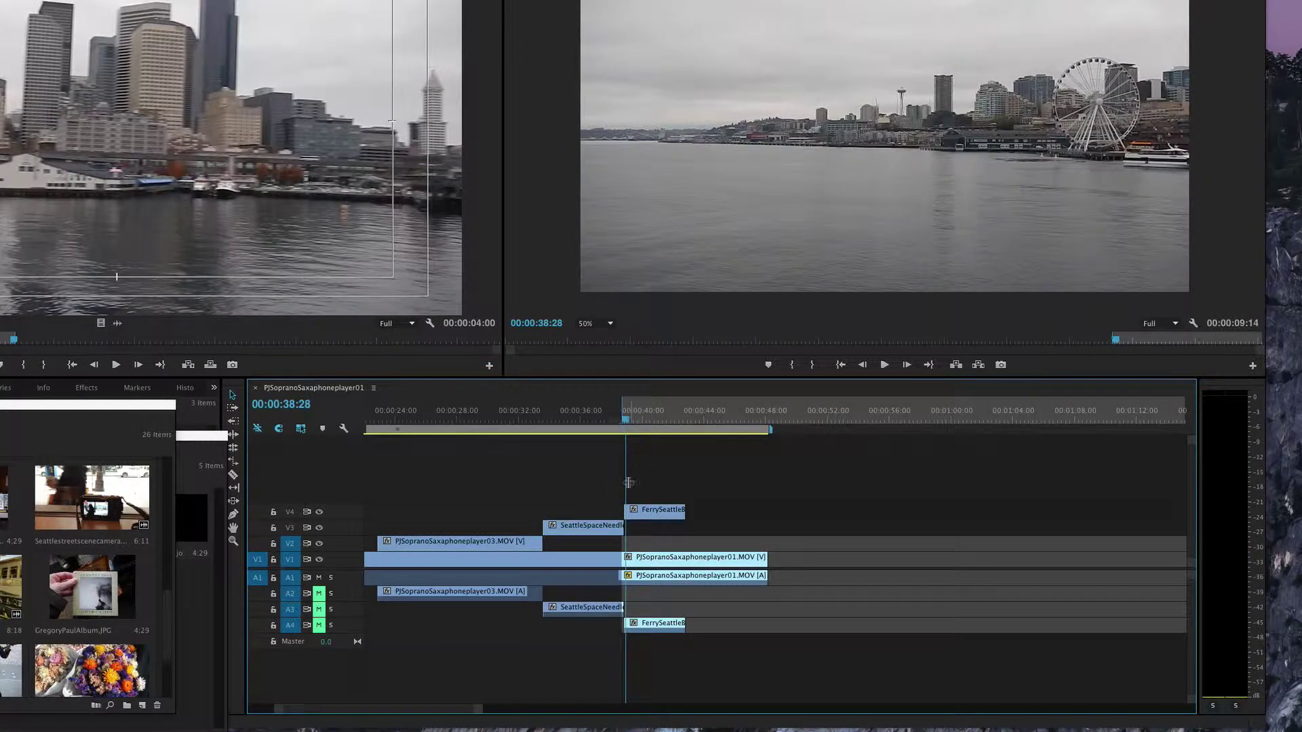
click(606, 422)
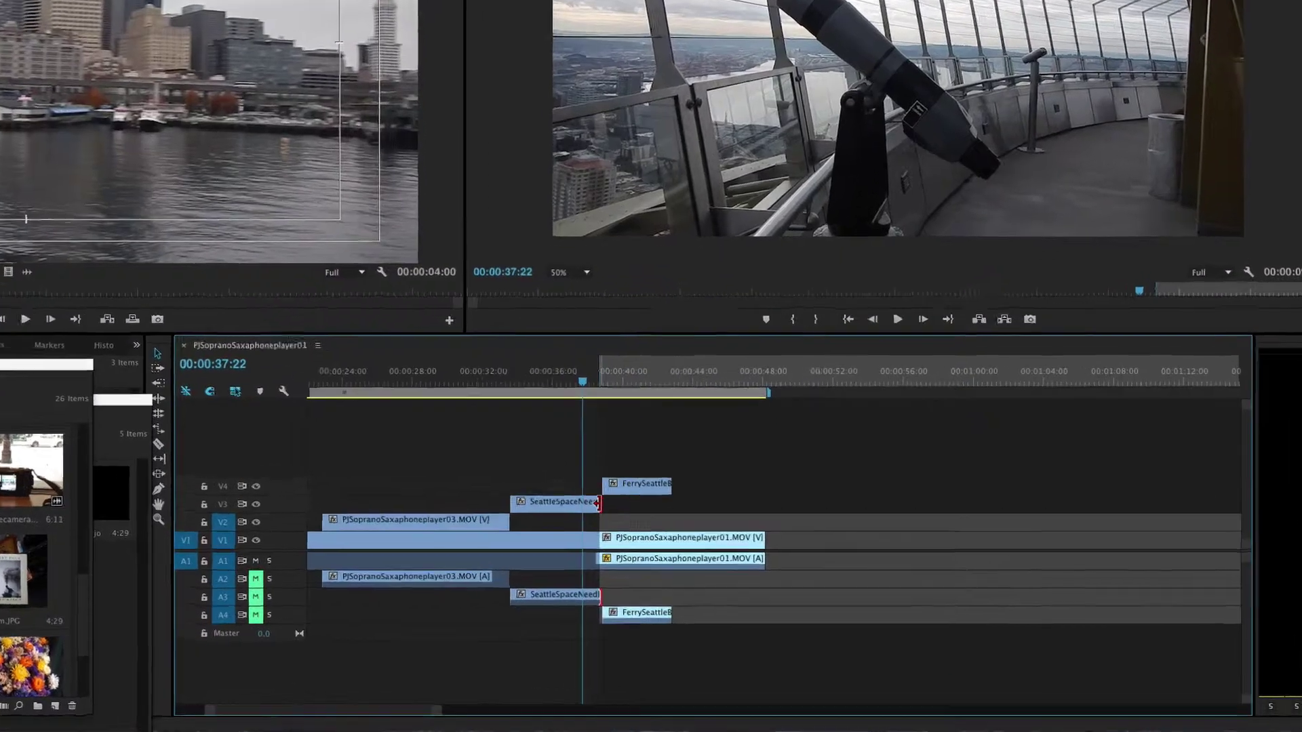
Trim the end of the Space Needle clip on V3 back to about 00:00:38:07.
drag(619, 526, 615, 526)
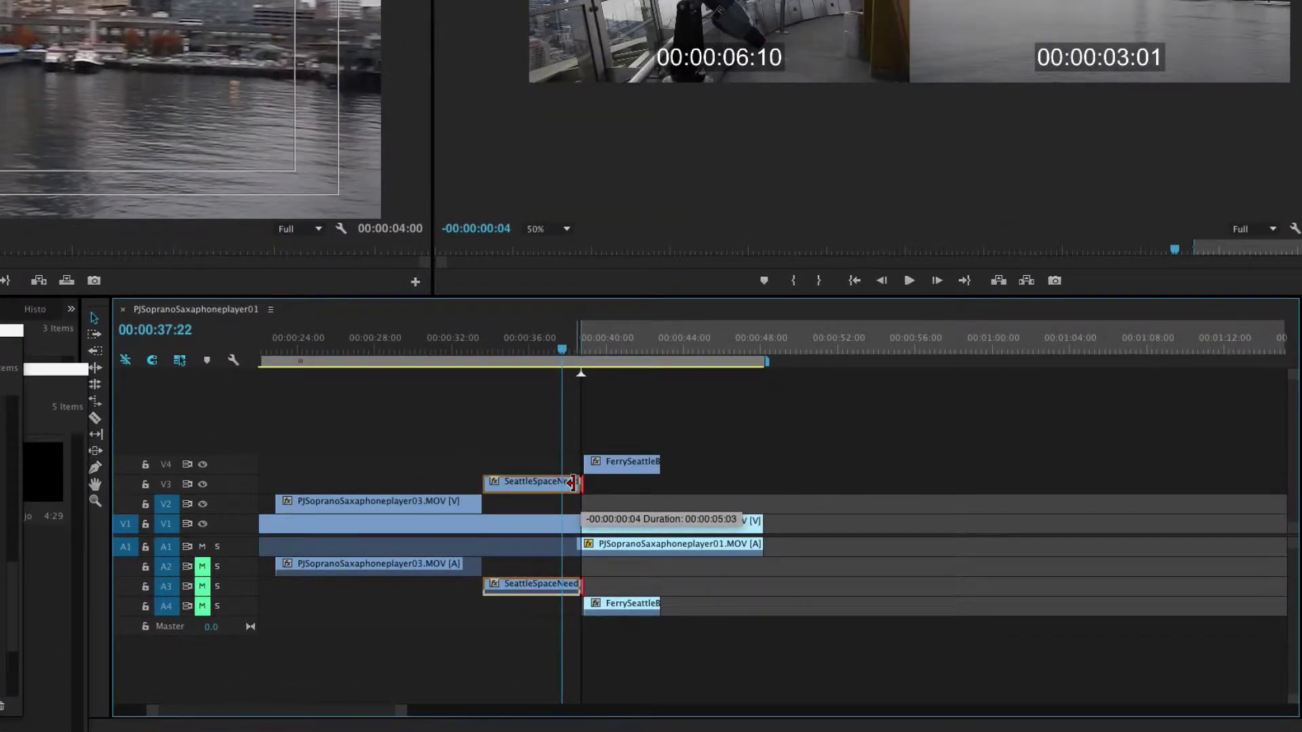
drag(572, 483, 573, 483)
drag(562, 351, 582, 354)
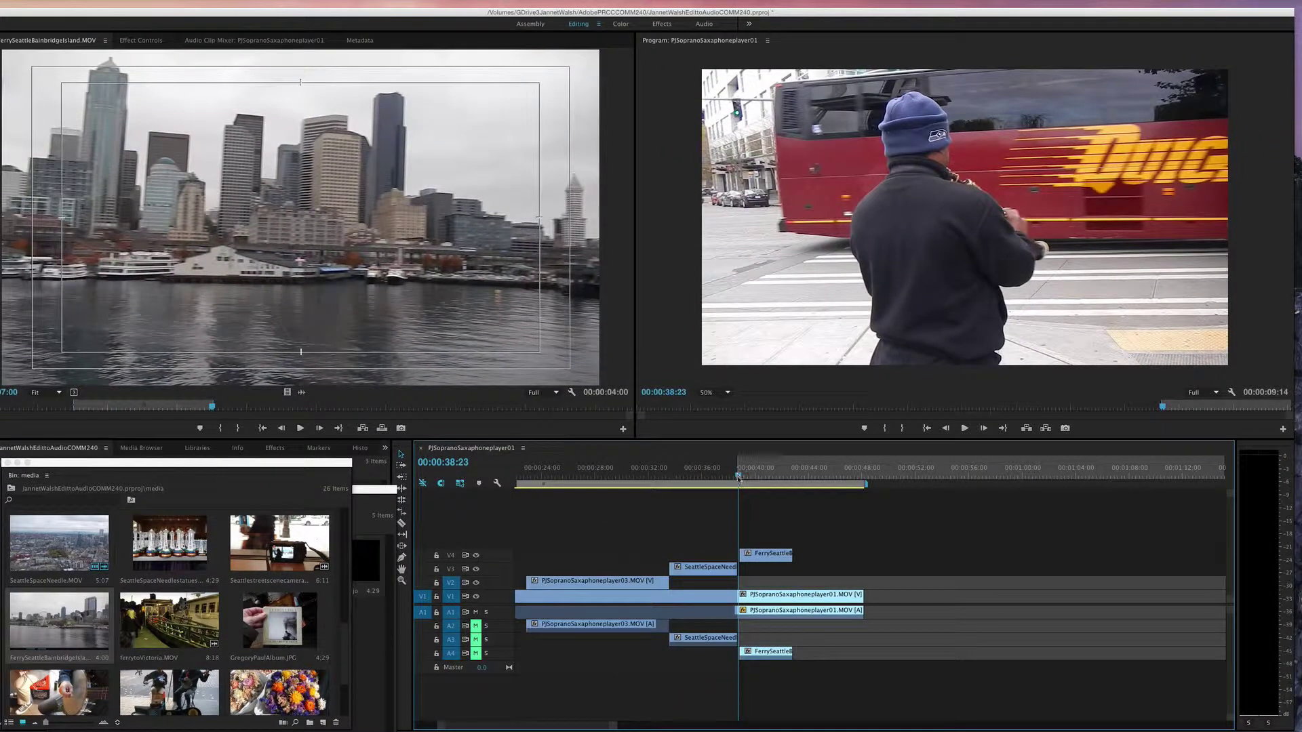
drag(738, 477, 730, 568)
click(725, 574)
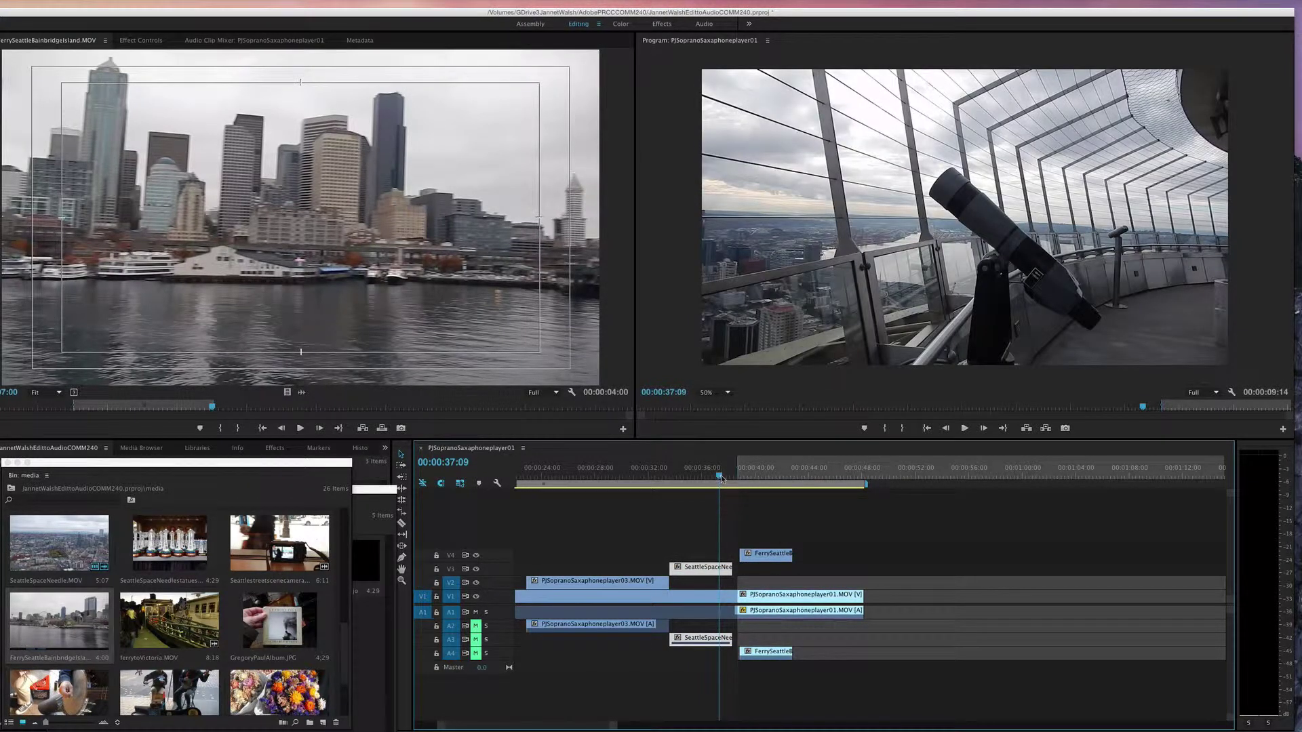
Move the ferry clip on V4 and its audio earlier to start at 00:00:38:07, against the Space Needle clip's end.
key(space)
drag(735, 480, 734, 481)
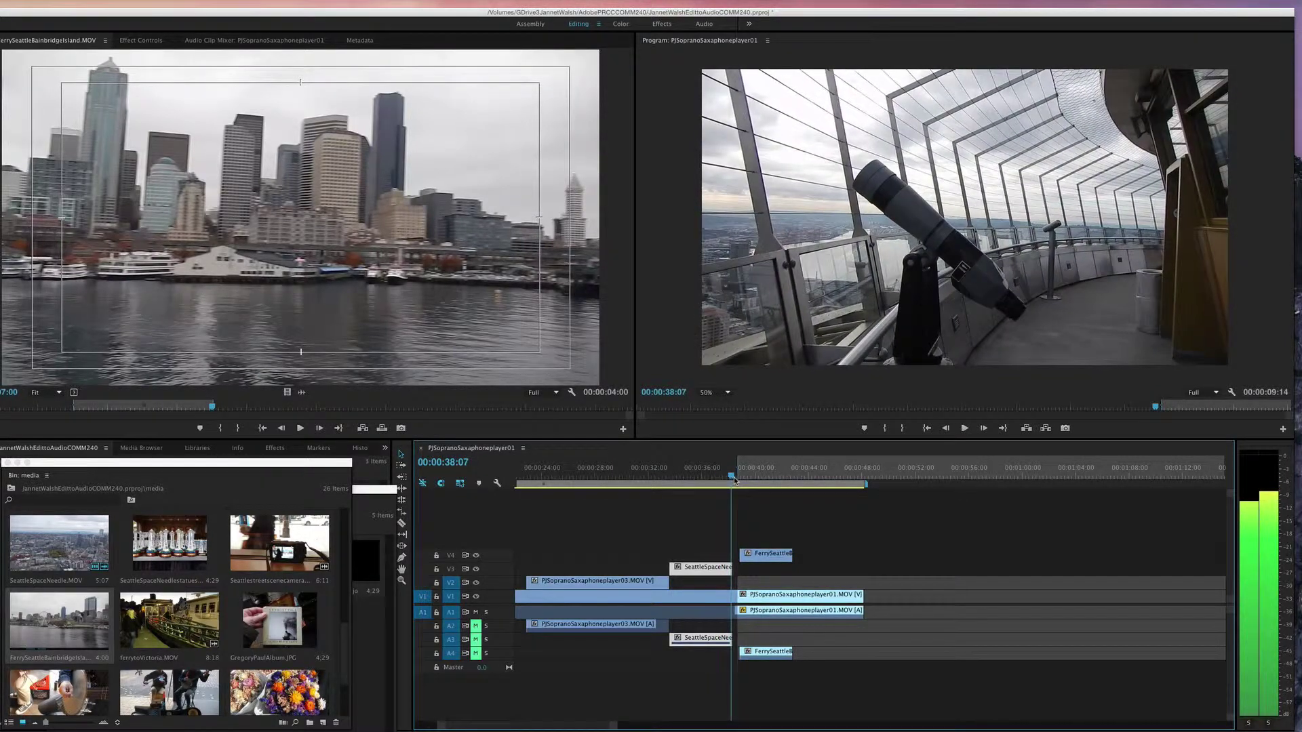
click(768, 554)
drag(769, 554, 760, 555)
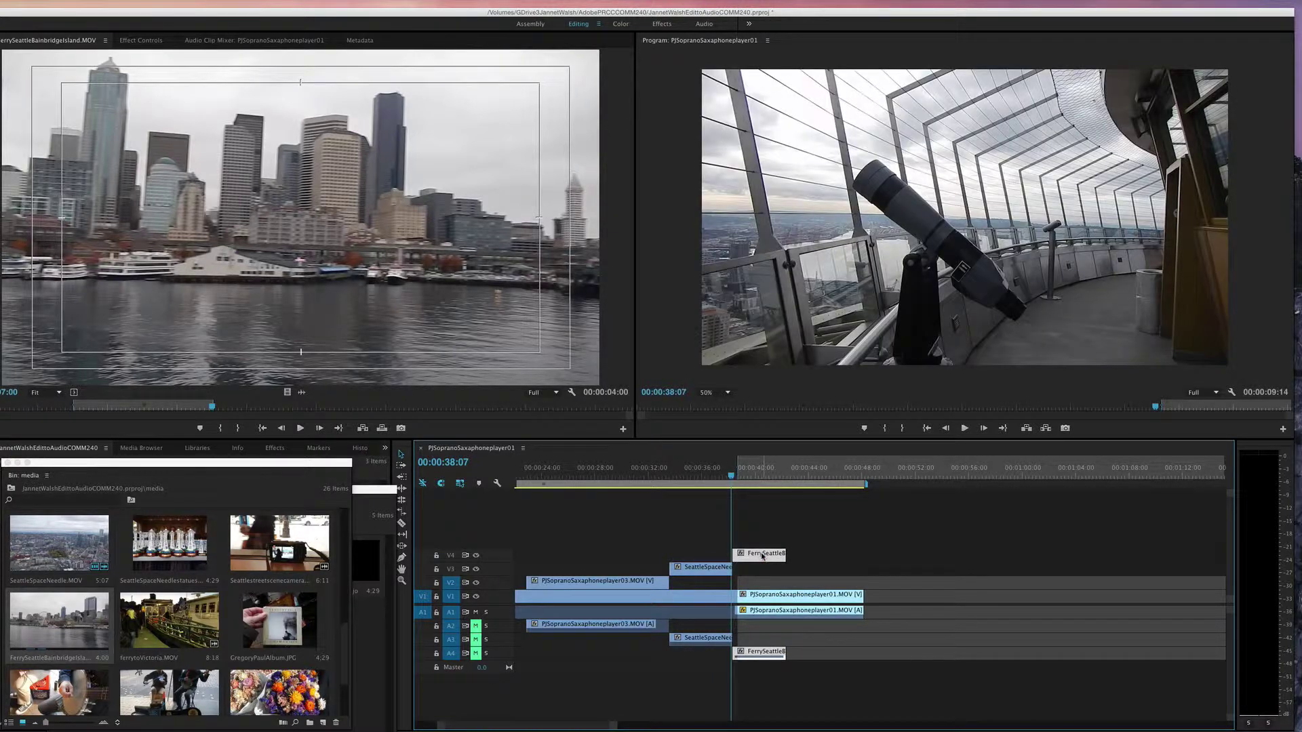
Play the sequence from just before the repositioned ferry clip through the end of the saxophone footage.
drag(731, 476, 727, 478)
key(space)
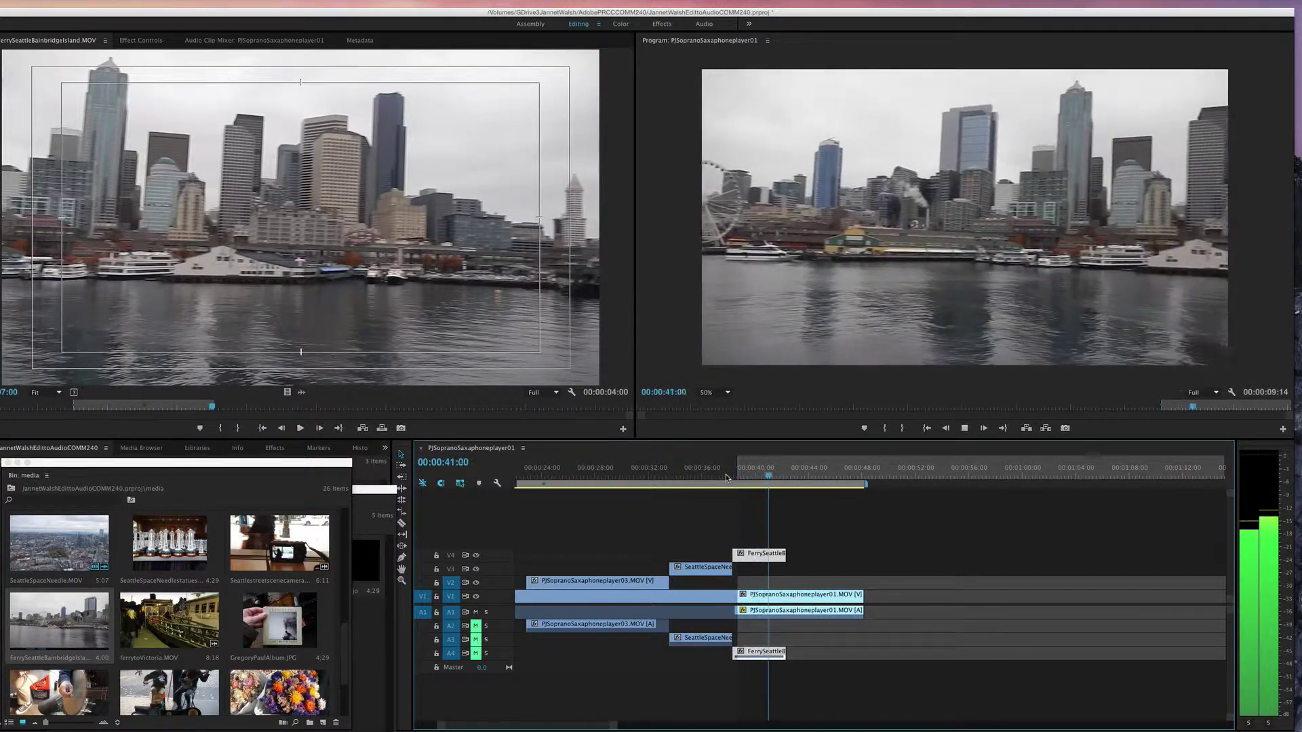
key(space)
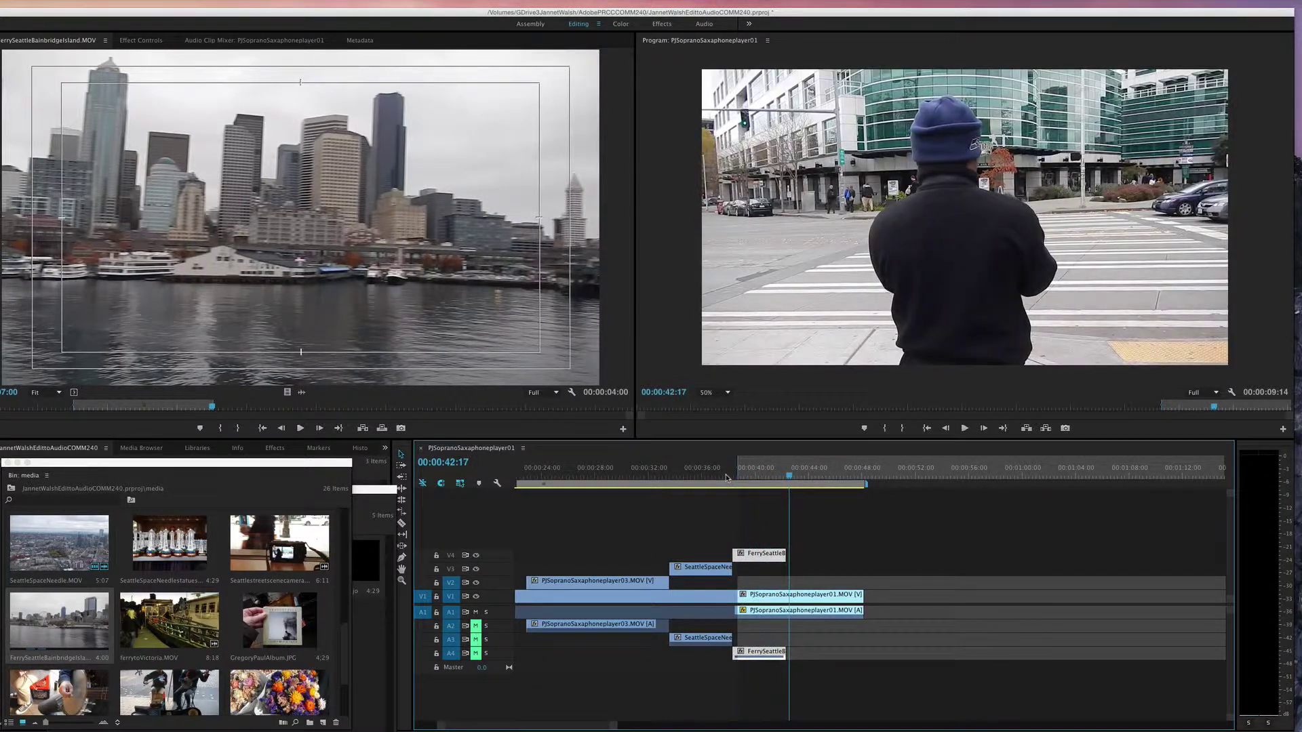
key(space)
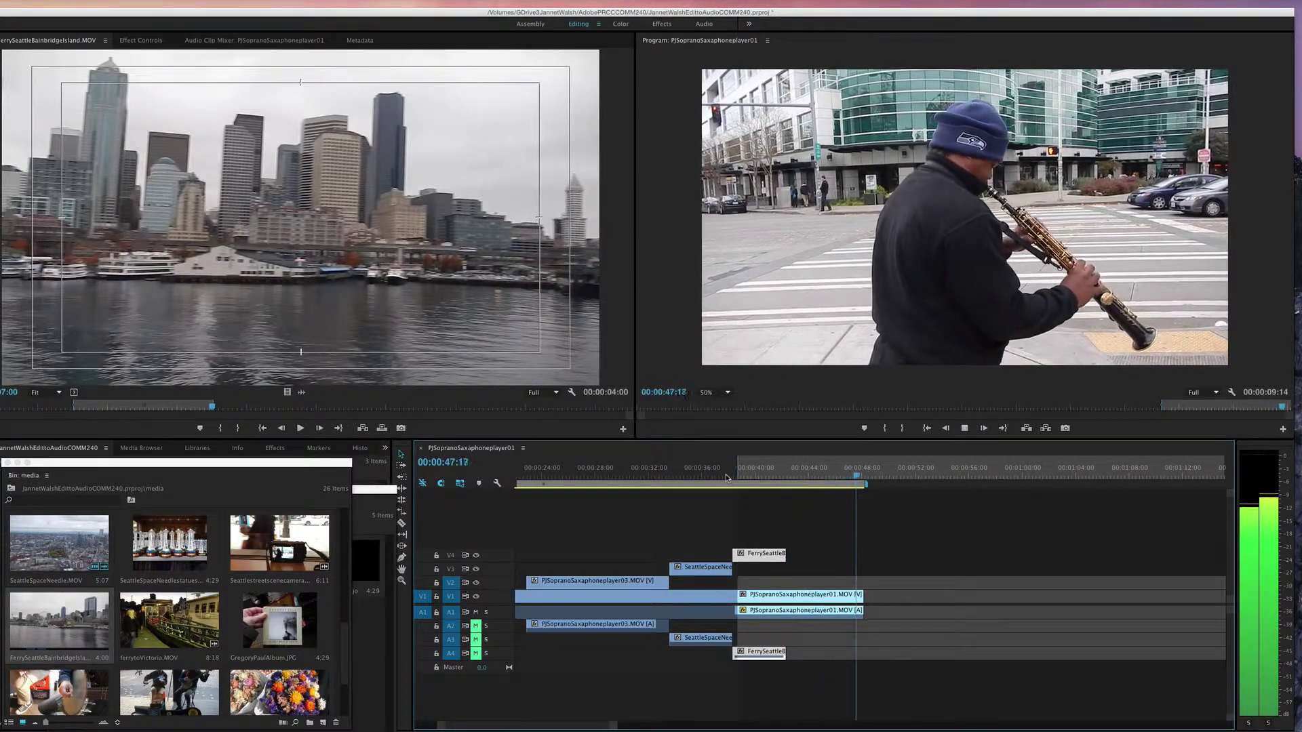
key(space)
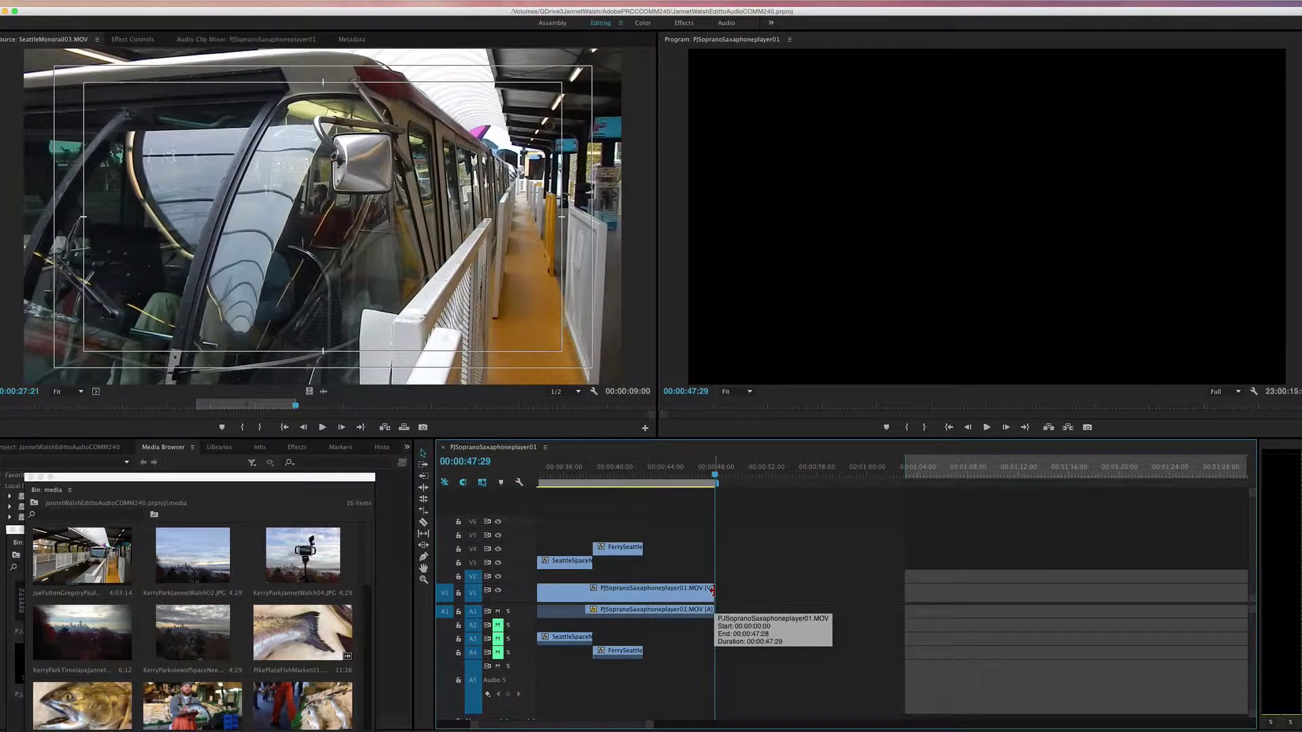
Extend the end of the PJSopranoSaxaphoneplayer01.MOV clip on V1 and A1 to about 00:01:27.
click(712, 590)
drag(712, 589, 959, 584)
drag(1007, 580, 1215, 566)
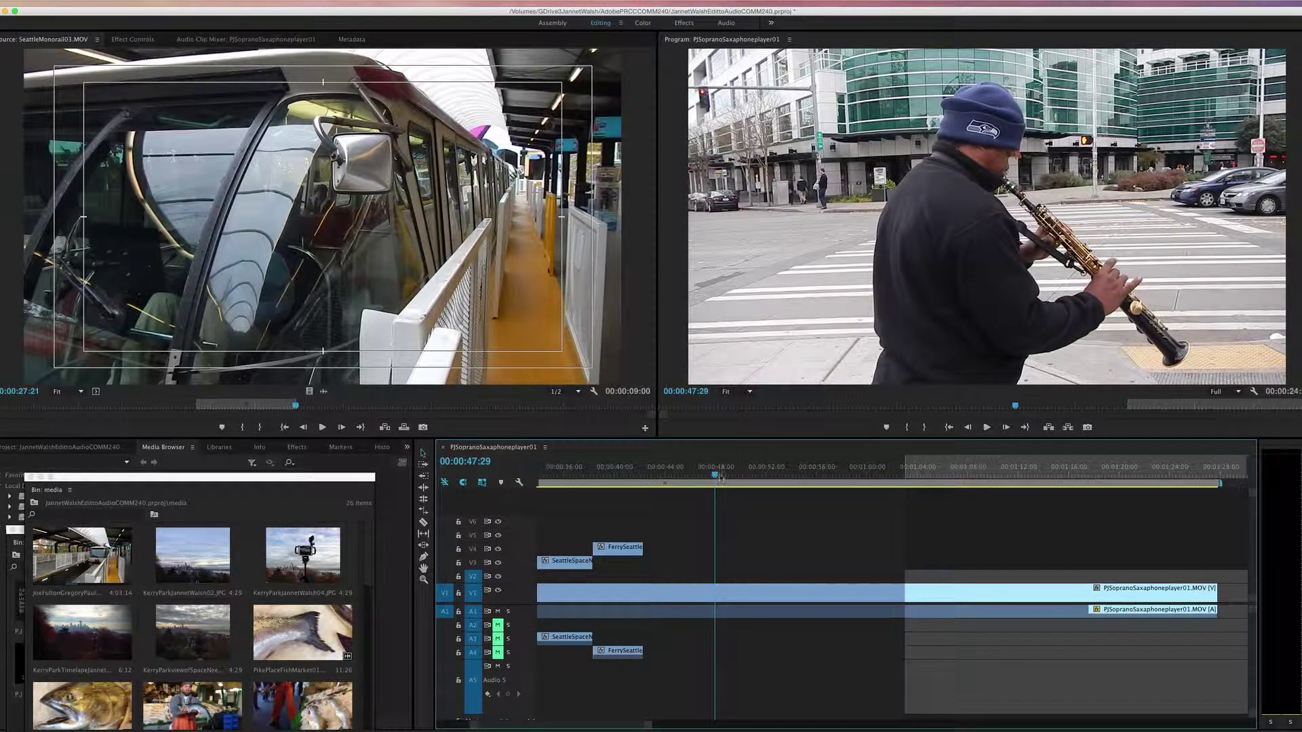
drag(717, 473, 705, 477)
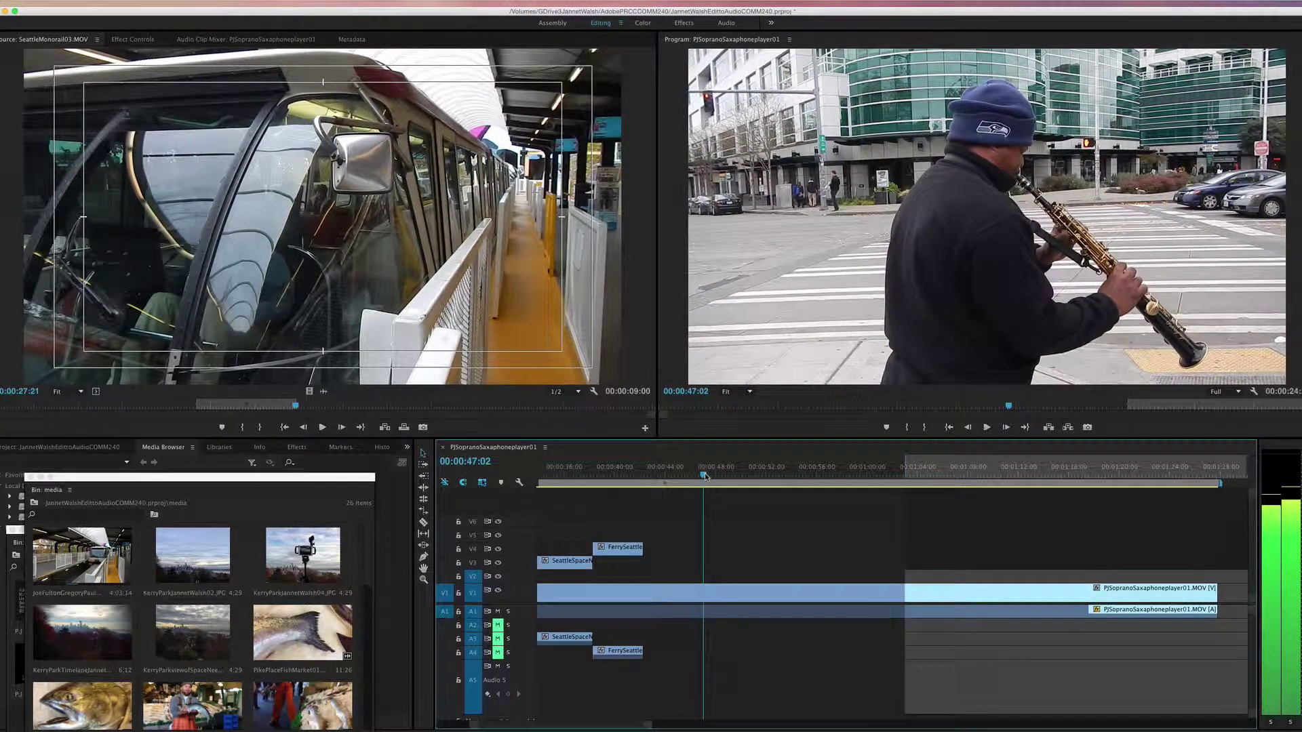
Save the project and mark a sequence In point at 00:00:45:03, after the ferry clip.
key(cmd+s)
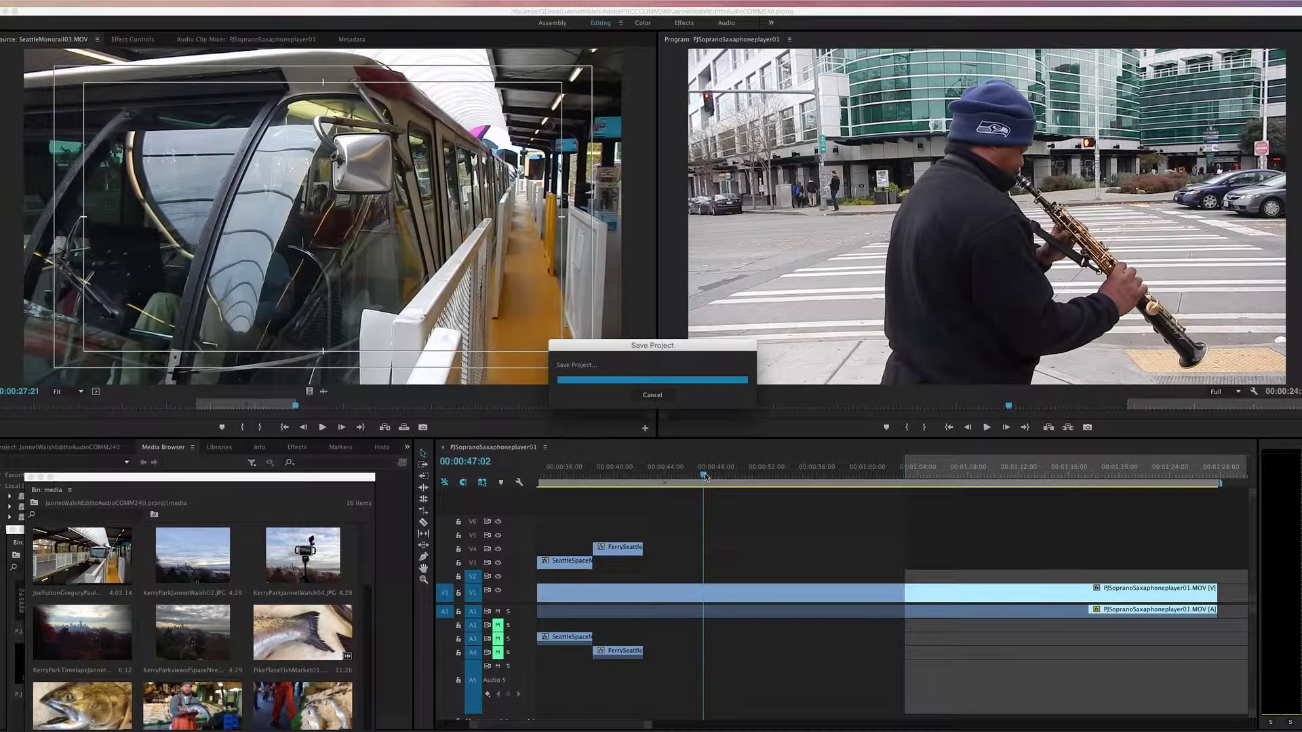
mouse_move(704, 476)
mouse_down()
mouse_move(629, 475)
mouse_move(697, 484)
mouse_up()
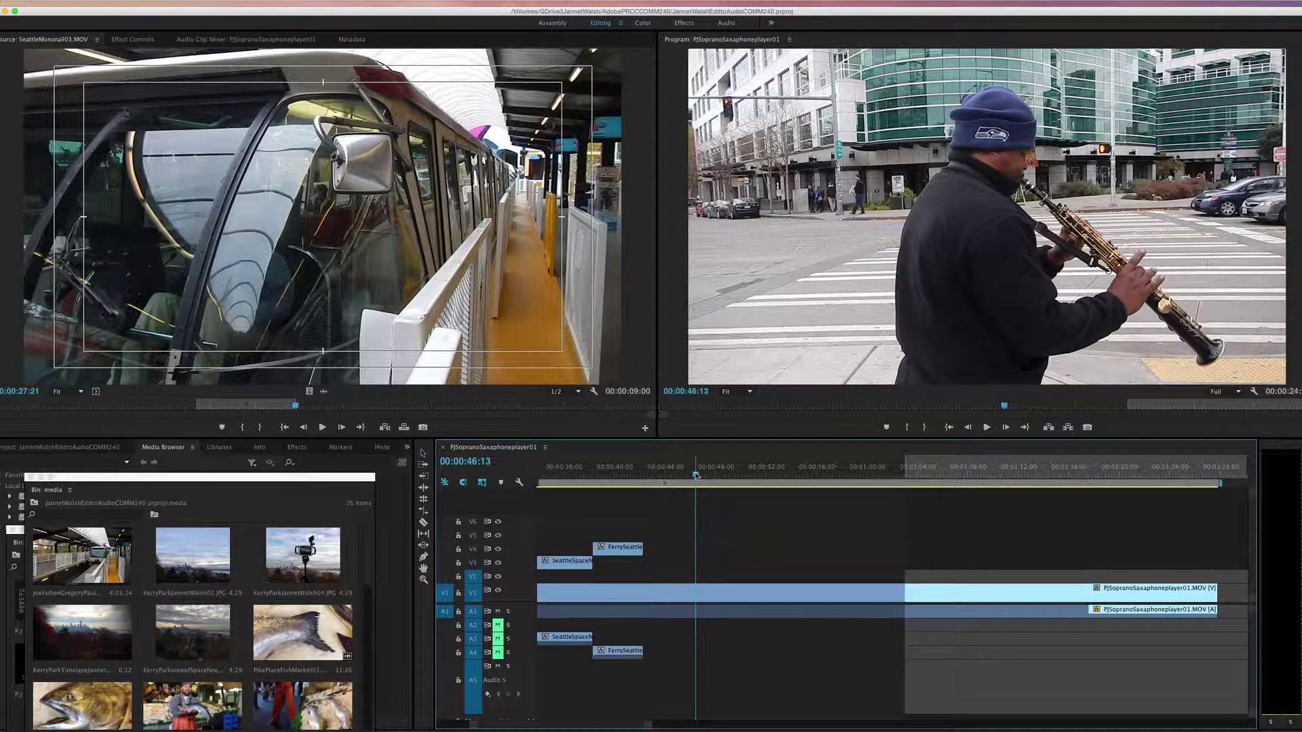
mouse_move(695, 476)
mouse_down()
mouse_move(644, 477)
mouse_move(678, 482)
mouse_up()
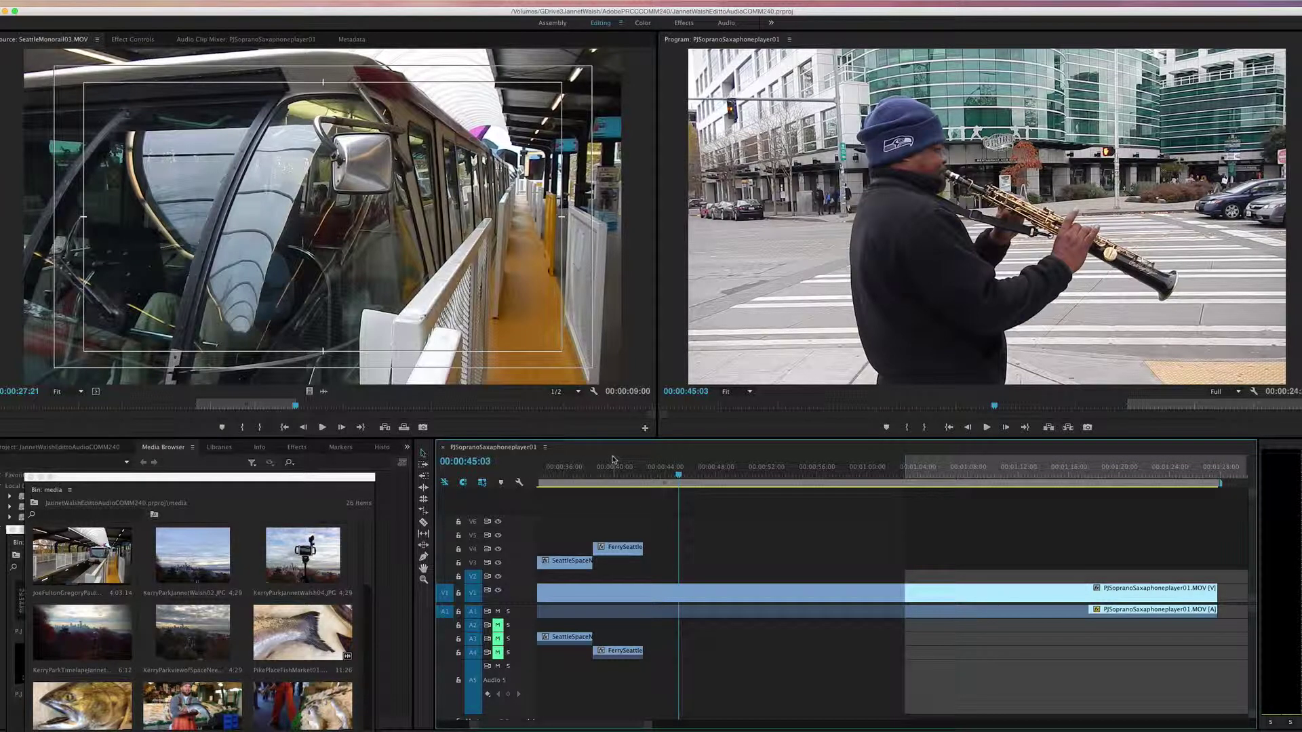
key(i)
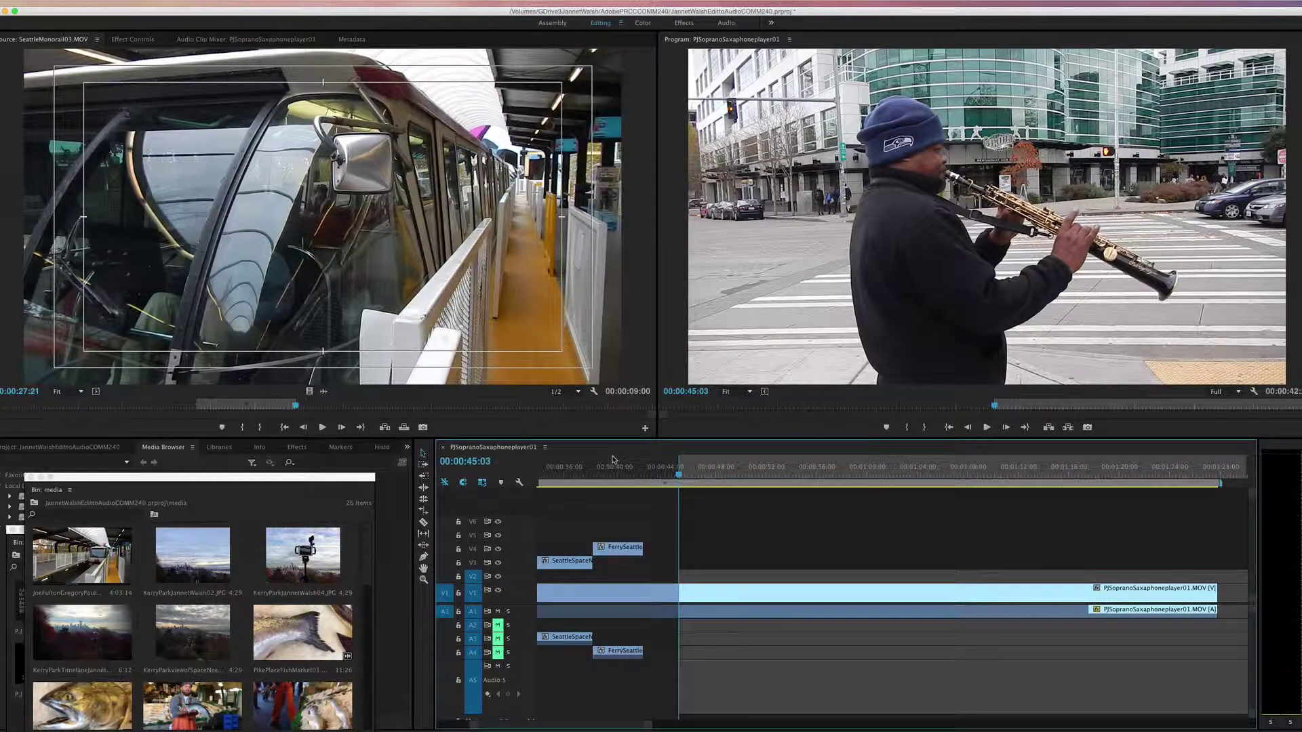
Filter the media bin for "monorail" and open SeattleMonorail01.MOV for preview.
click(82, 513)
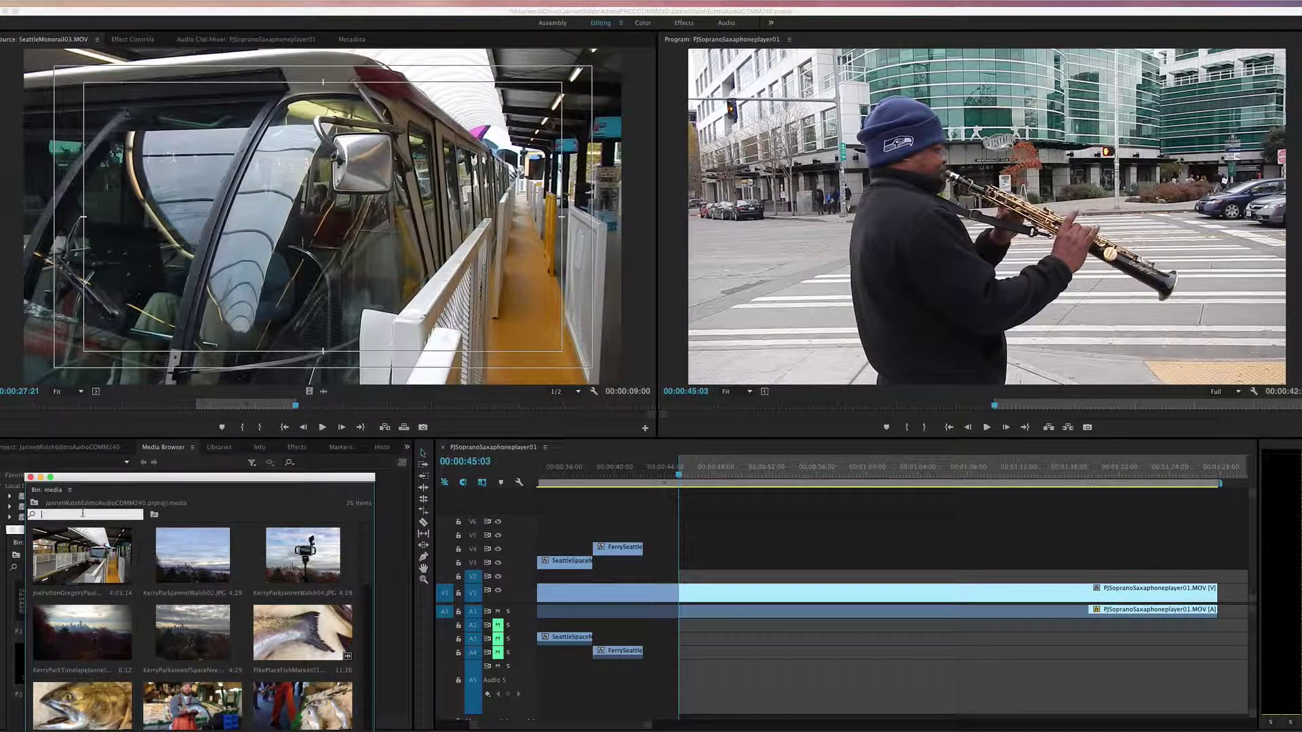
text(monorail)
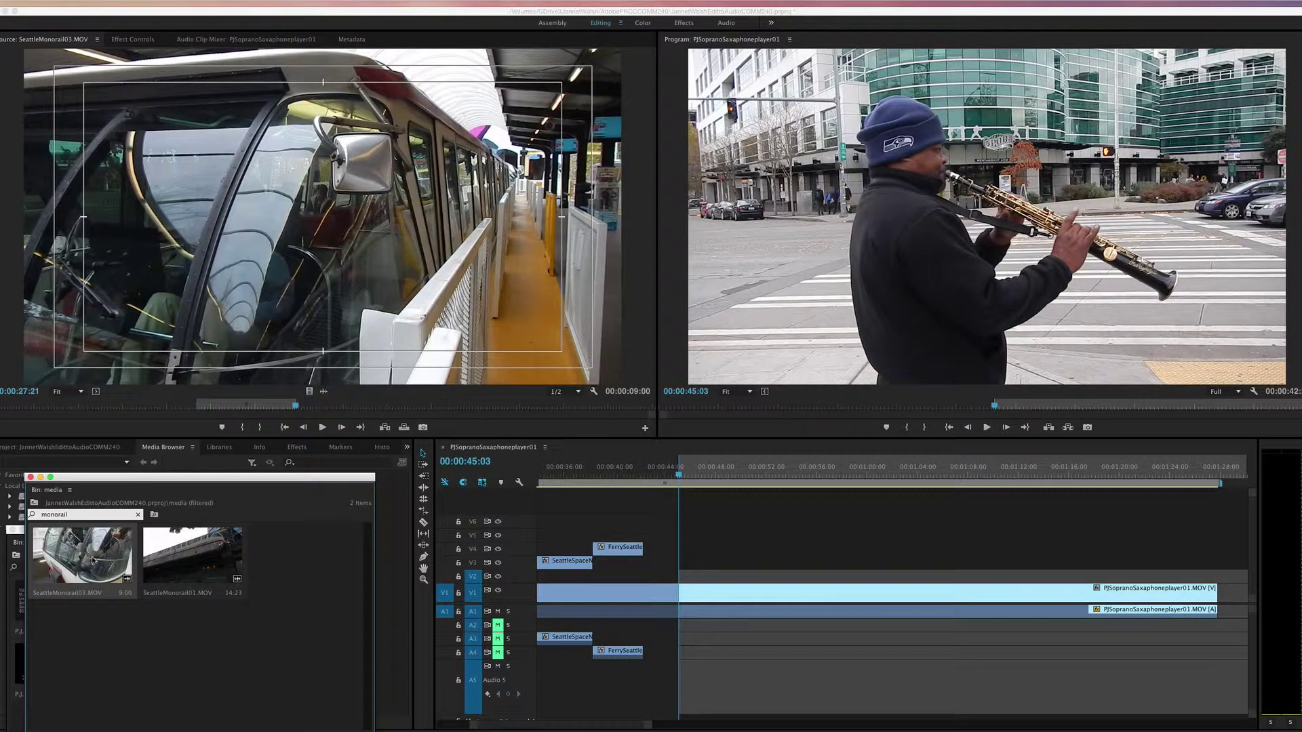
double_click(198, 565)
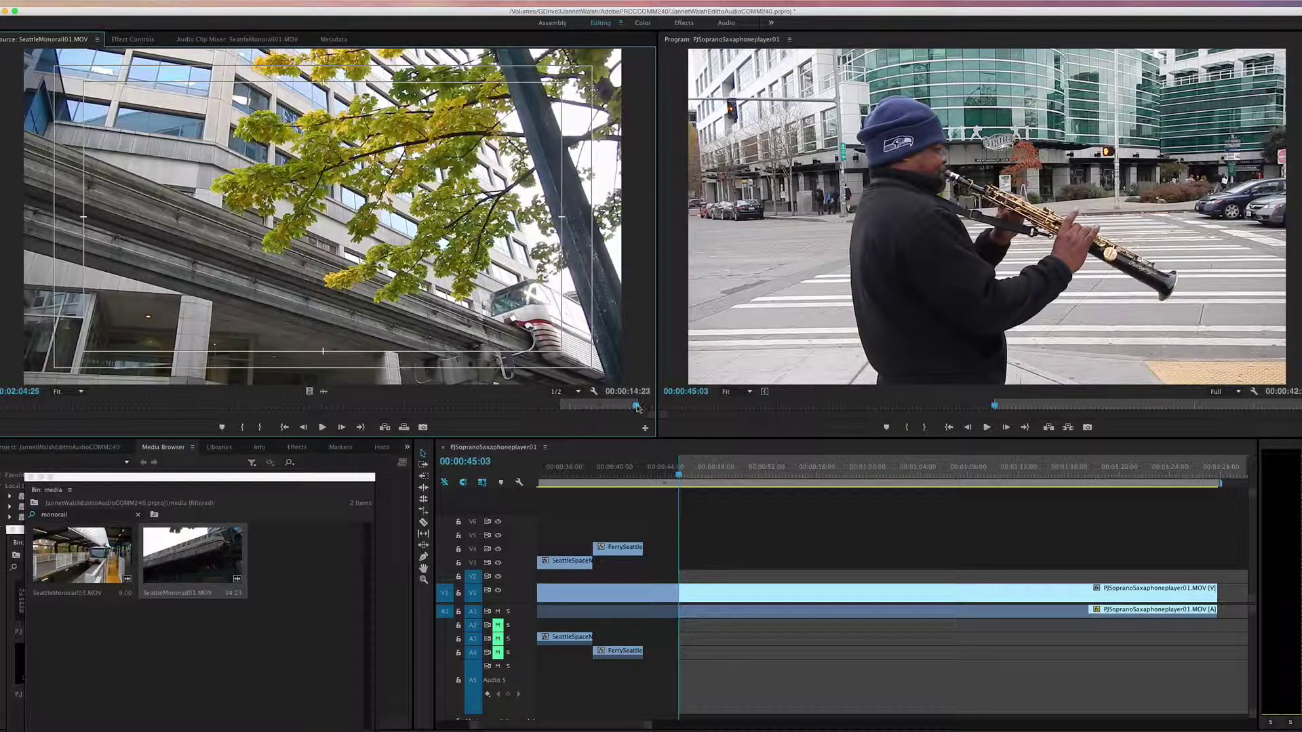
Review the marked range of SeattleMonorail01.MOV, place it on V5 and A5 at 00:00:45:03, and save the project.
drag(637, 408, 562, 410)
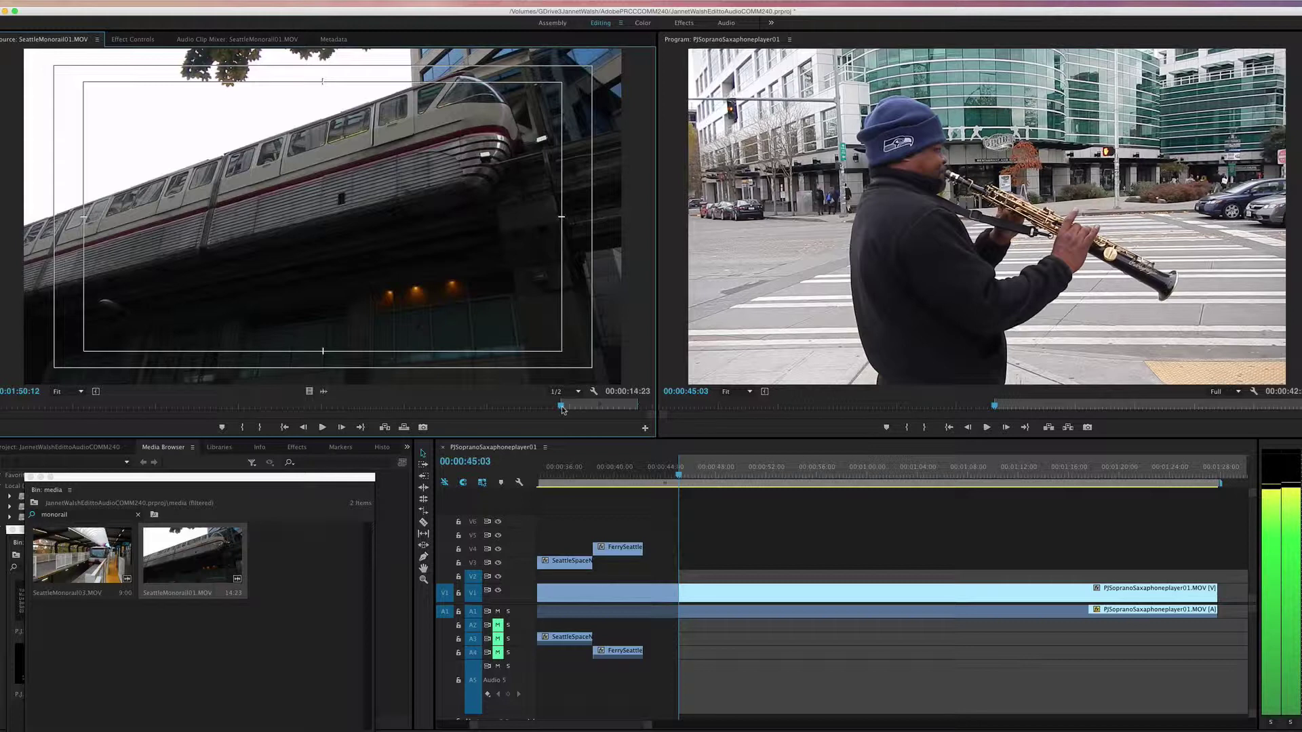
drag(562, 409, 549, 406)
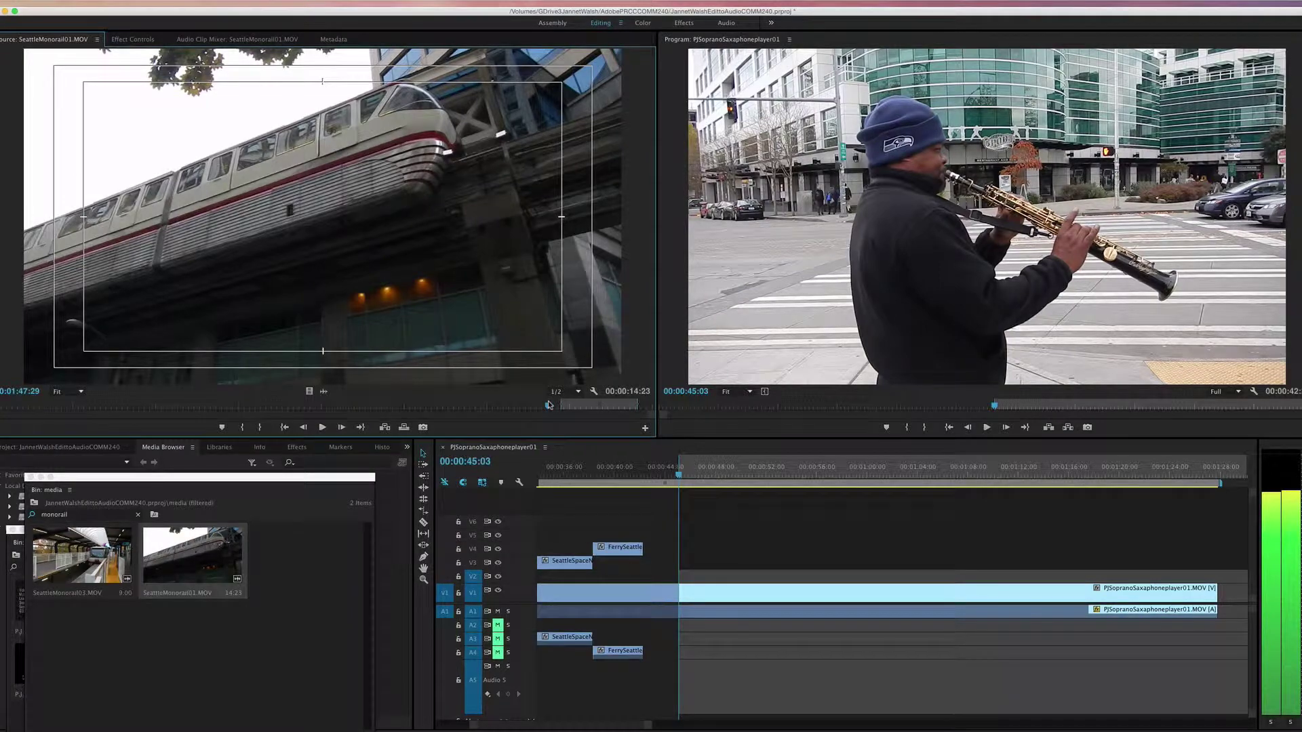
drag(549, 406, 561, 407)
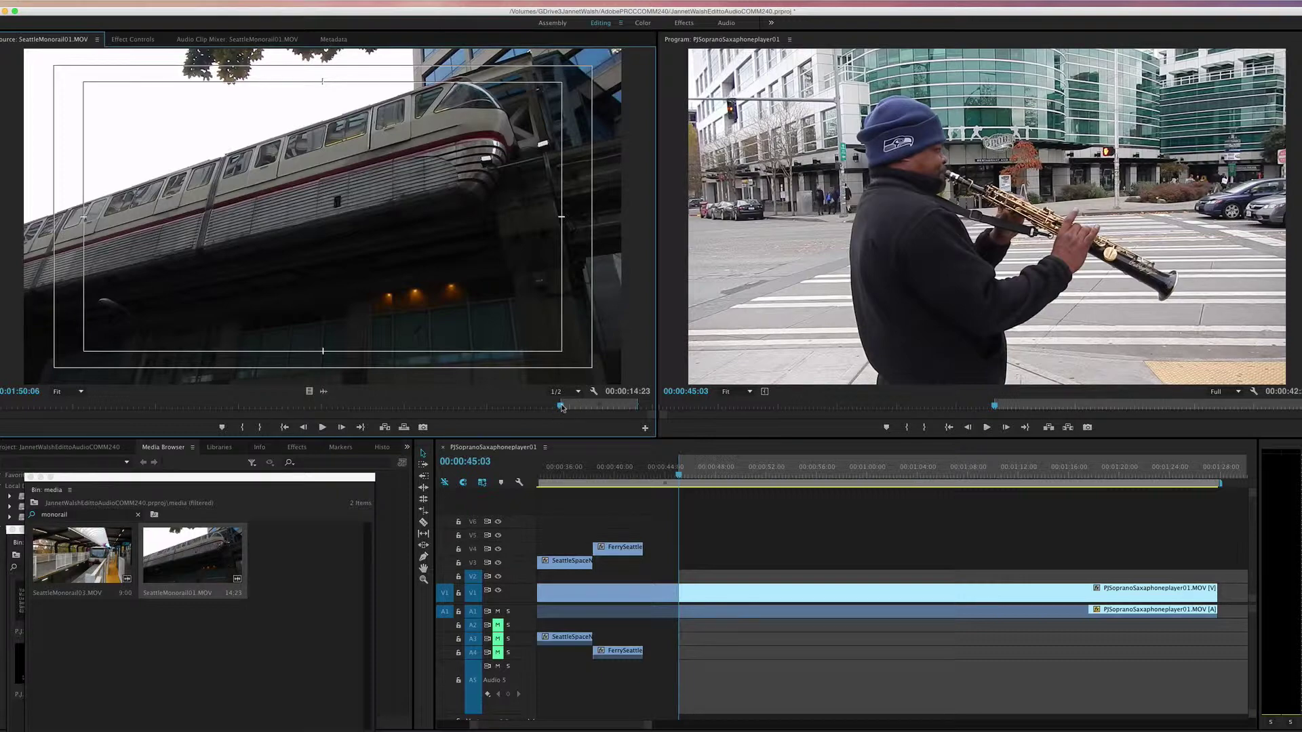
drag(561, 407, 638, 409)
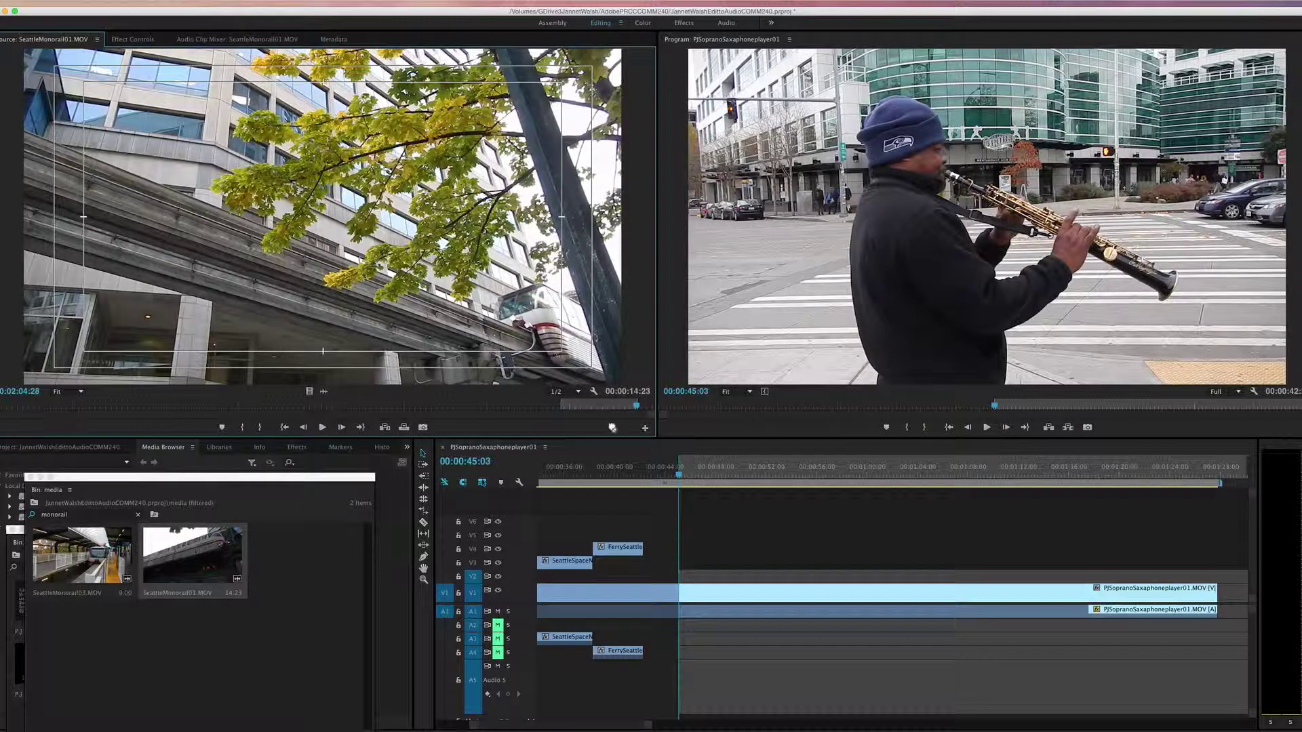
drag(612, 428, 685, 535)
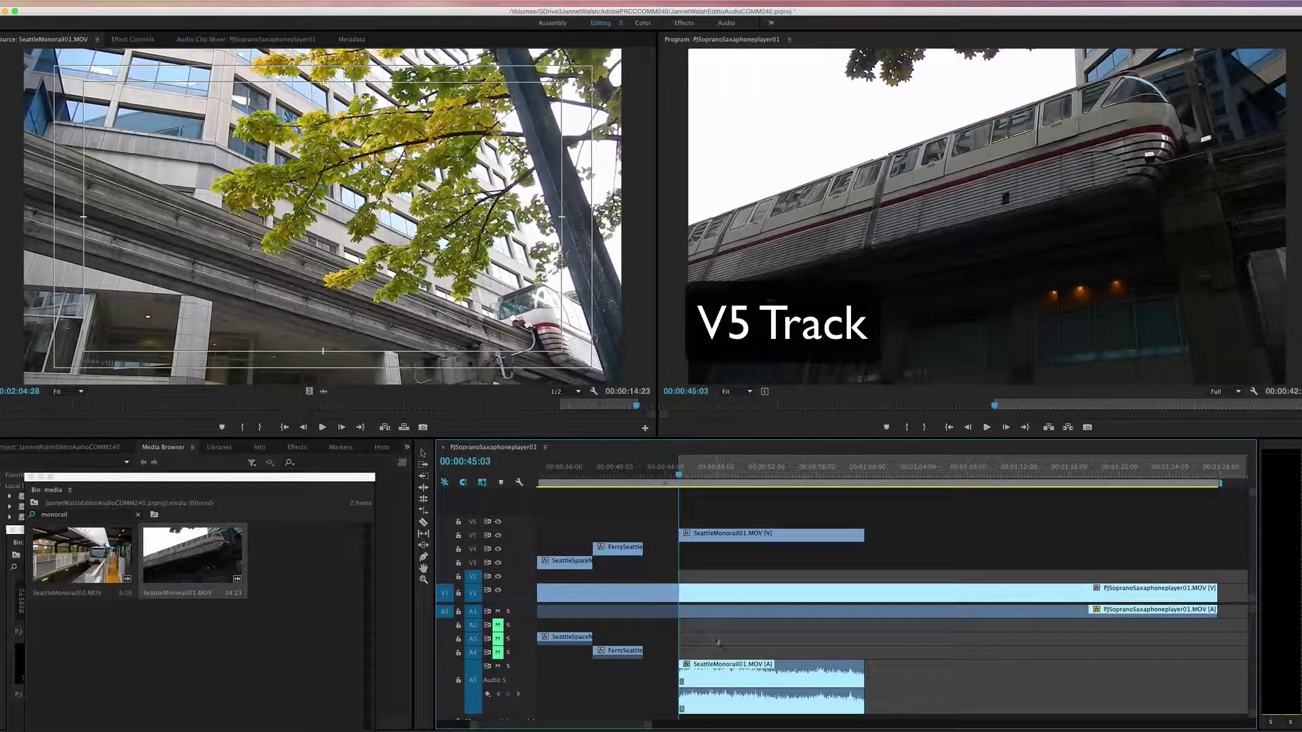
key(super+s)
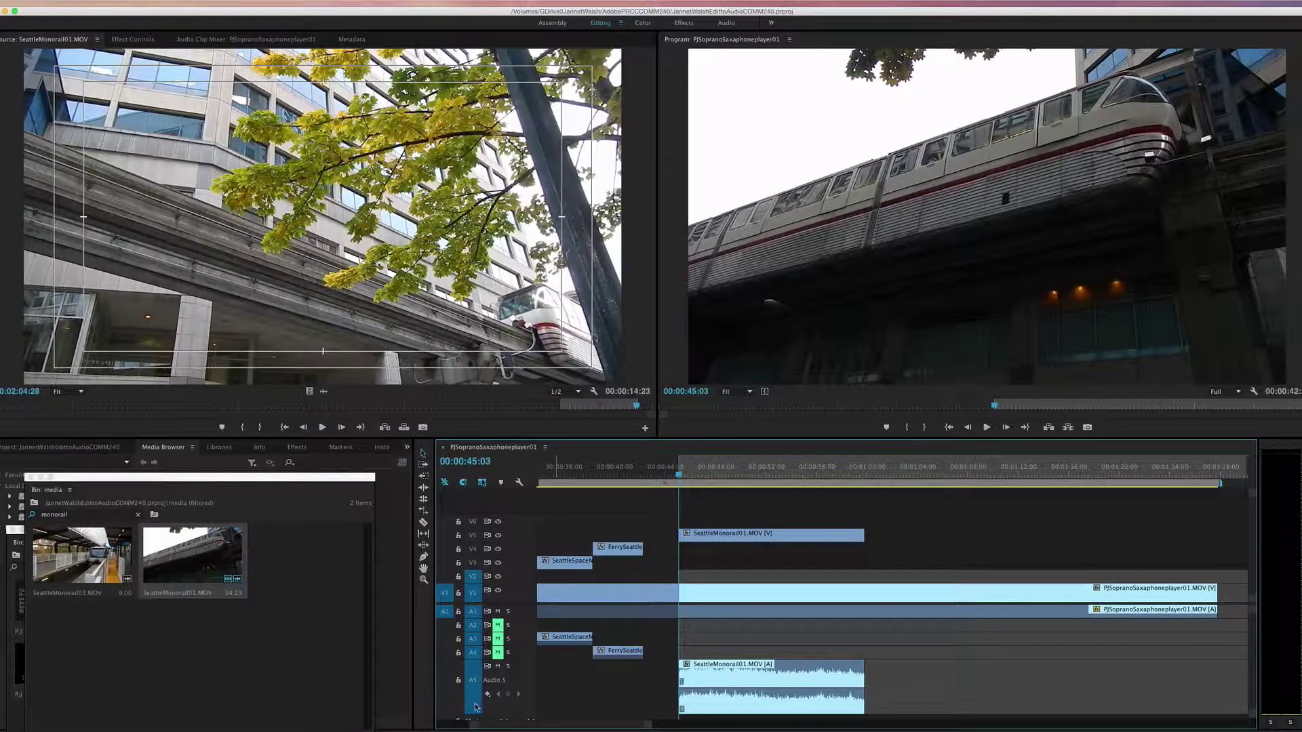
Lower the volume of the SeattleMonorail01.MOV audio on A5 almost to silence, checking the level during playback.
drag(475, 712, 474, 673)
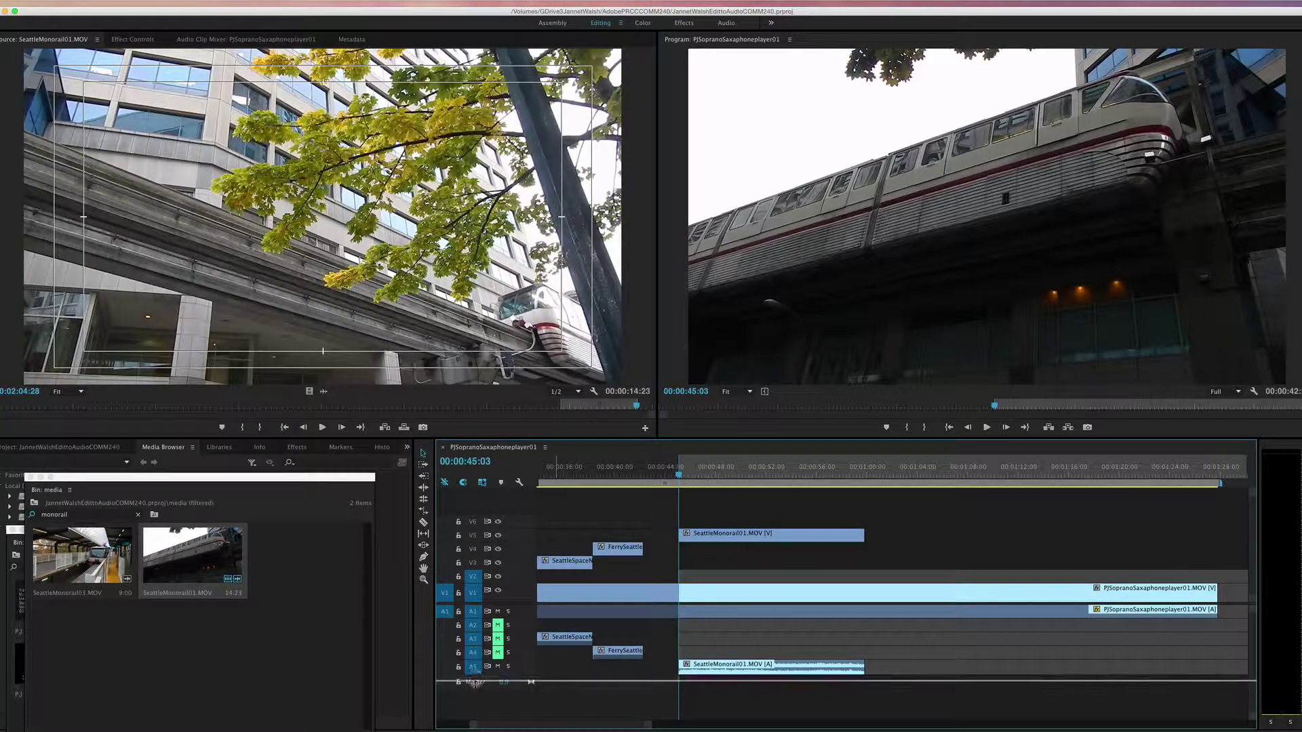
drag(474, 724, 474, 728)
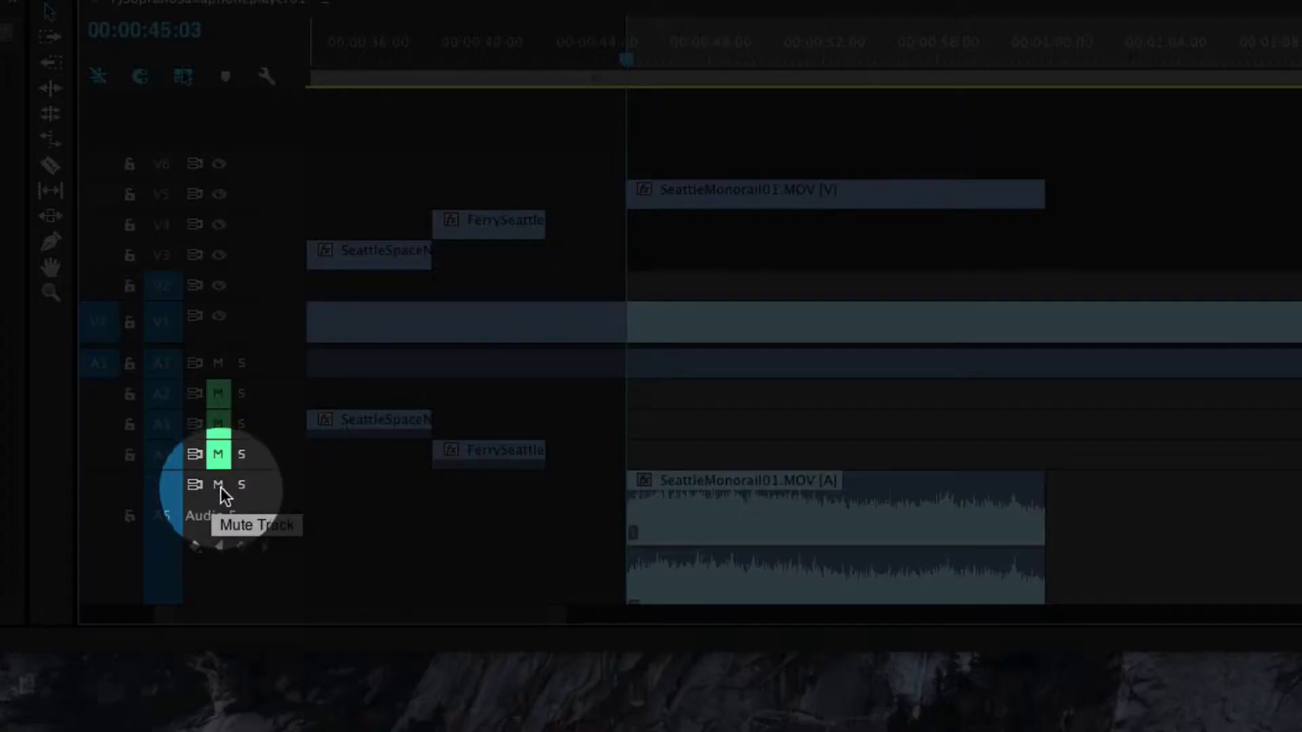
click(786, 550)
drag(784, 551, 783, 590)
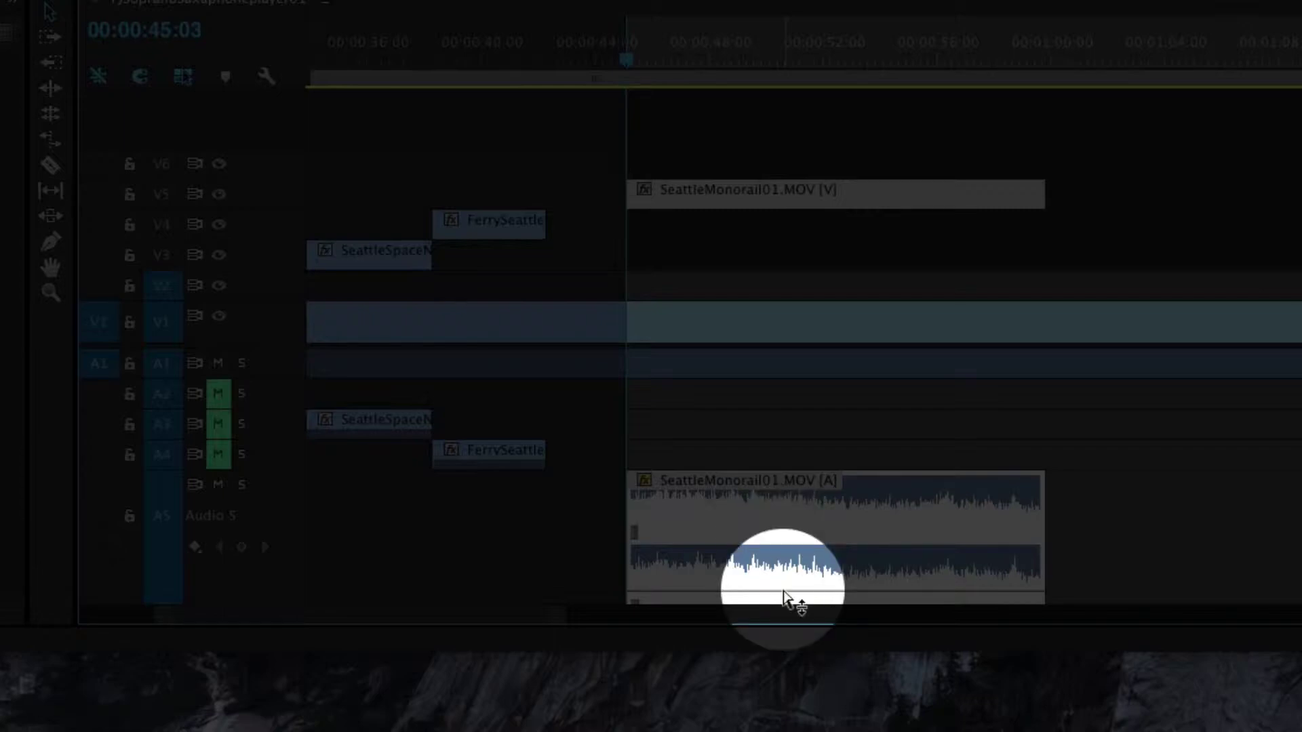
mouse_move(783, 591)
key(space)
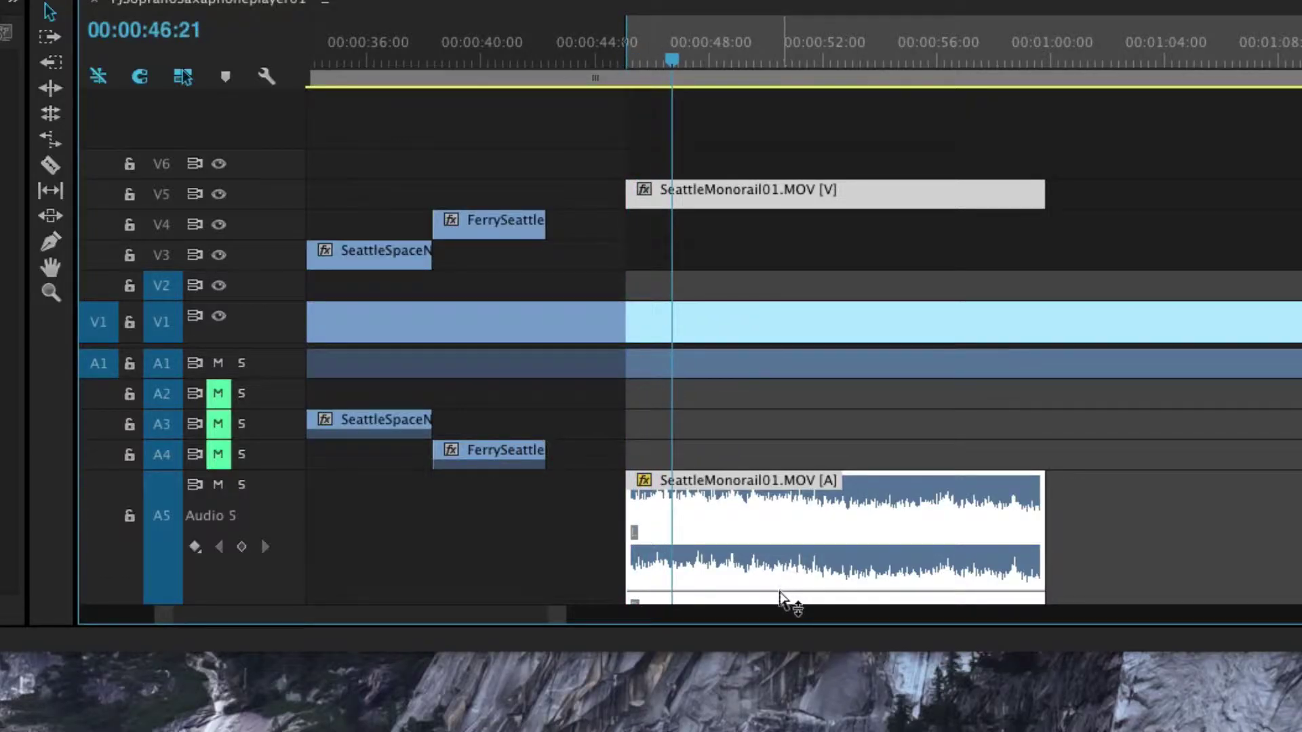
drag(785, 592, 781, 595)
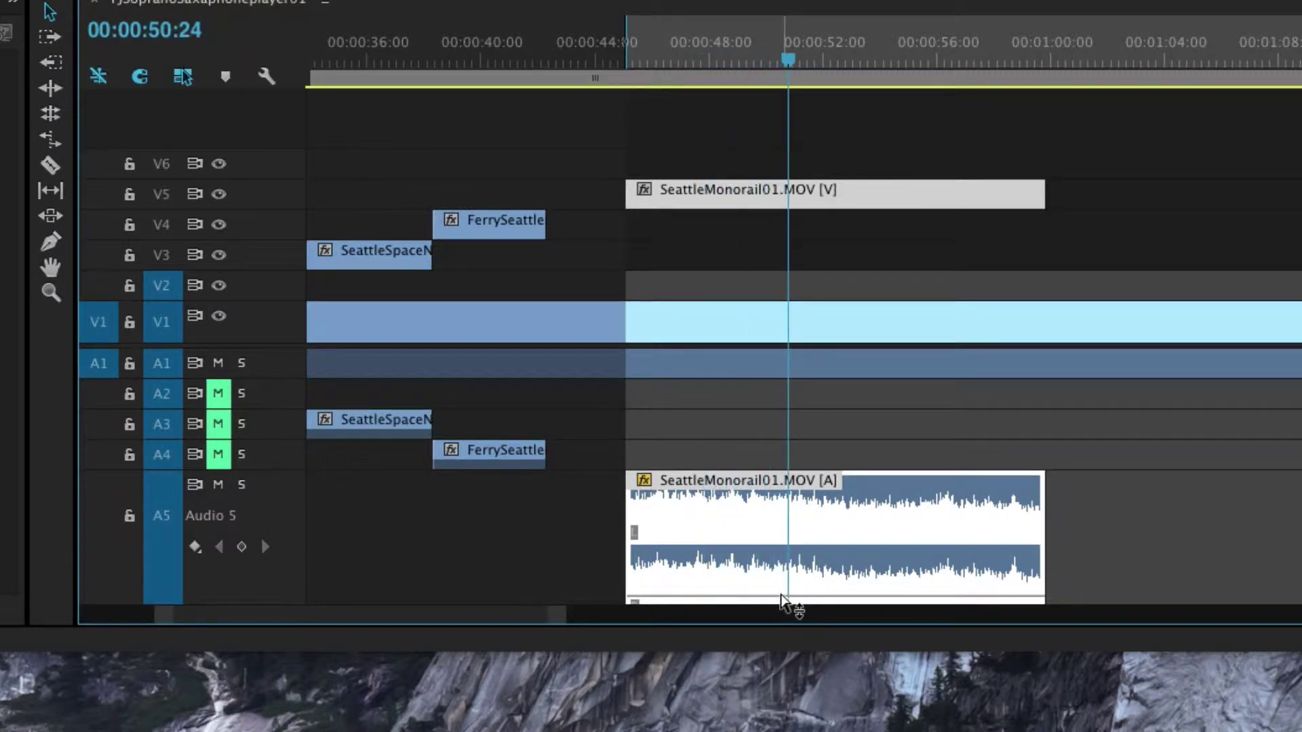
click(781, 596)
Move the SeattleMonorail01.MOV clip and its audio about one second earlier, to start near 00:00:44:00.
click(790, 59)
drag(792, 58, 1088, 120)
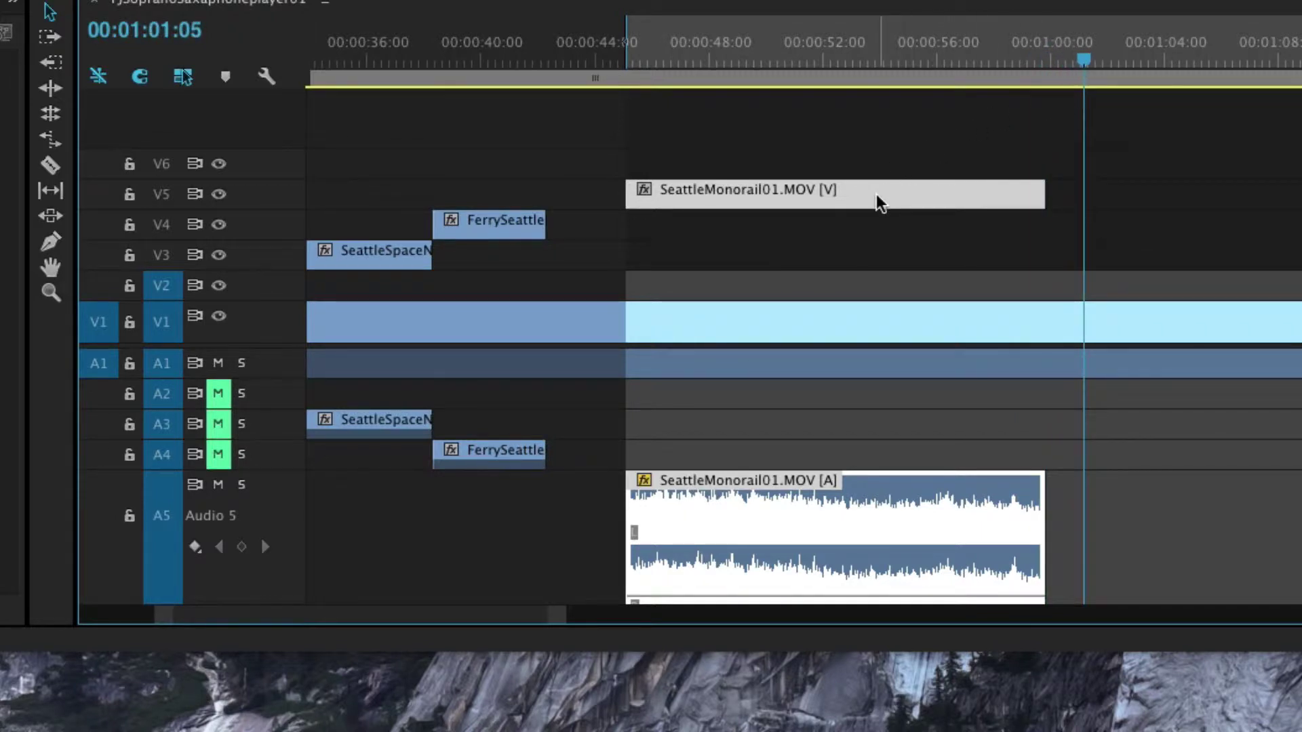
drag(868, 200, 839, 195)
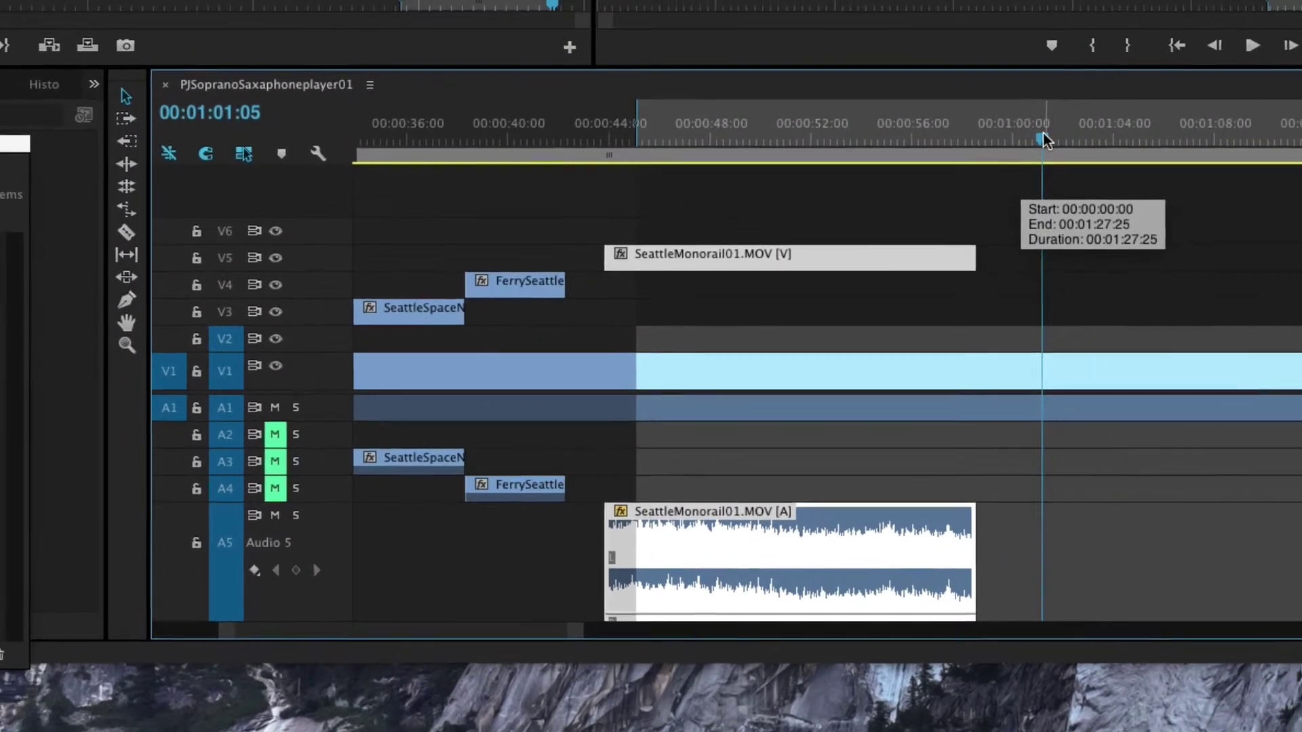
Scrub past the end of the first monorail clip, save the project, and mark a sequence In point at 00:01:02:20.
click(1067, 69)
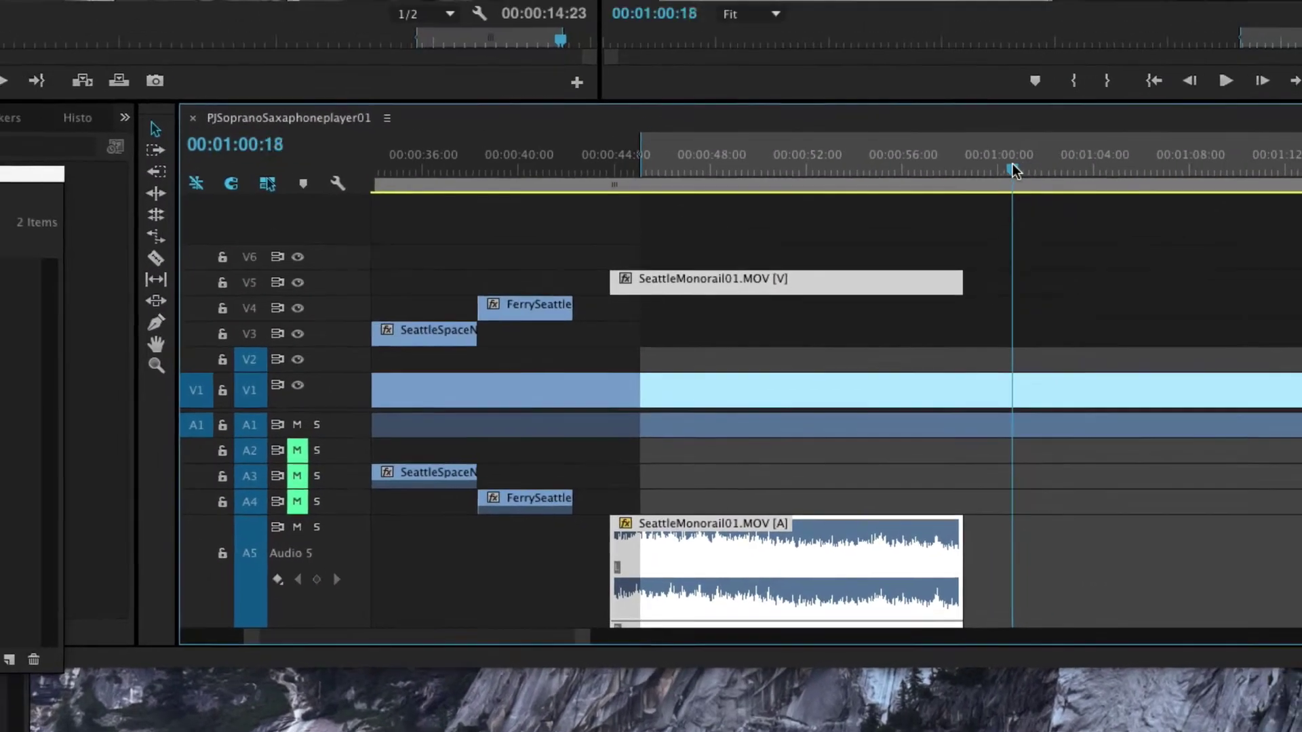
drag(1012, 166, 966, 168)
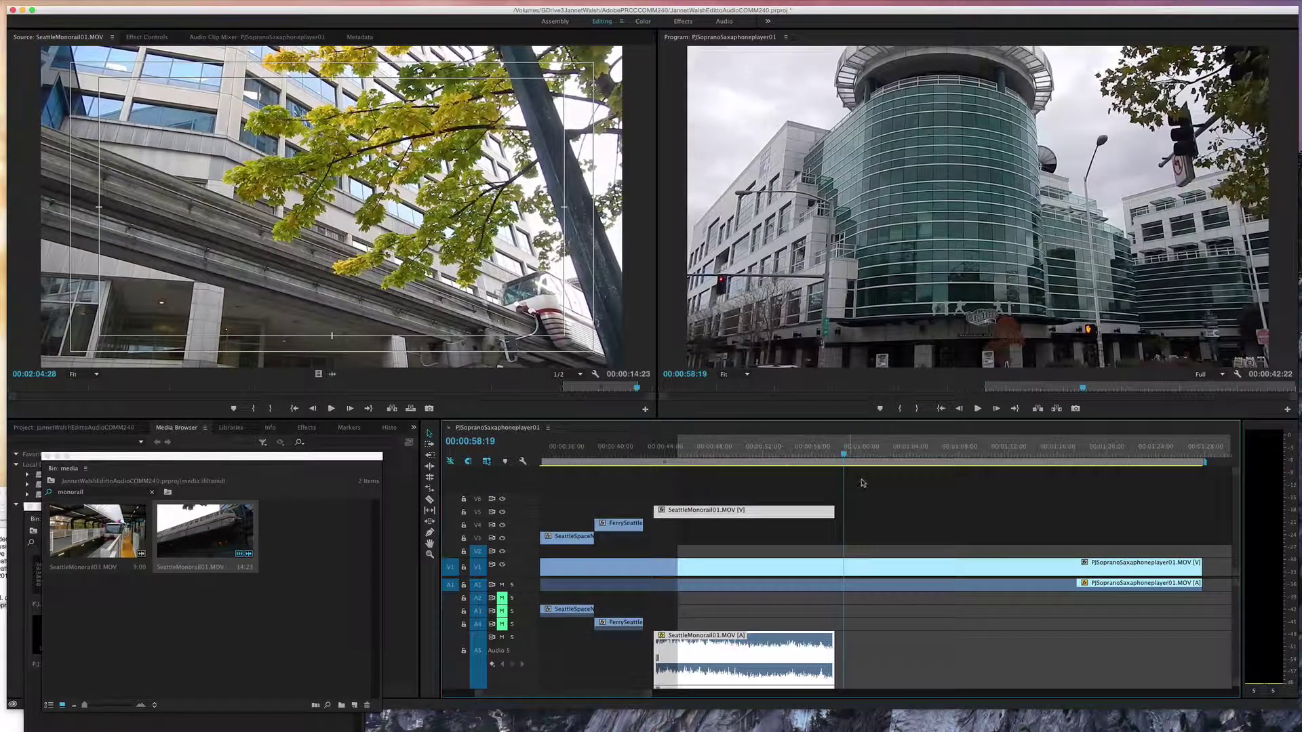
drag(847, 453, 897, 472)
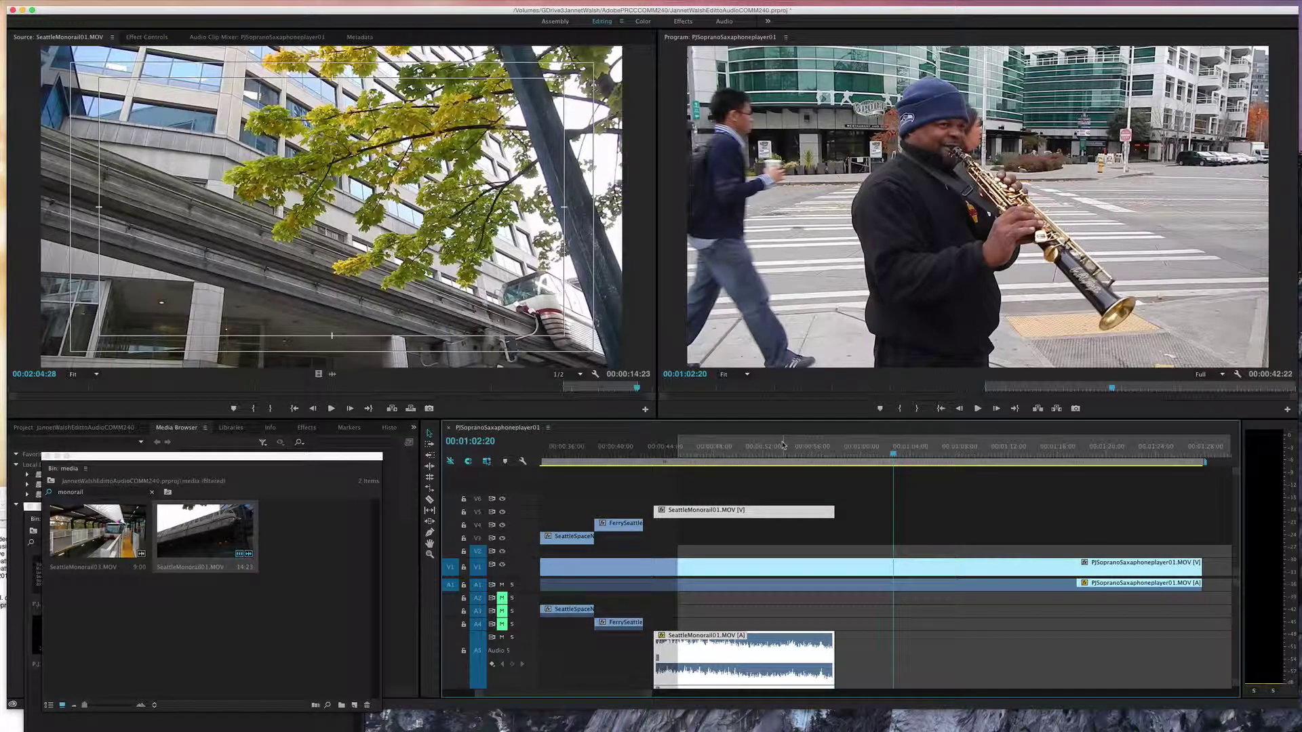
key(super+s)
key(i)
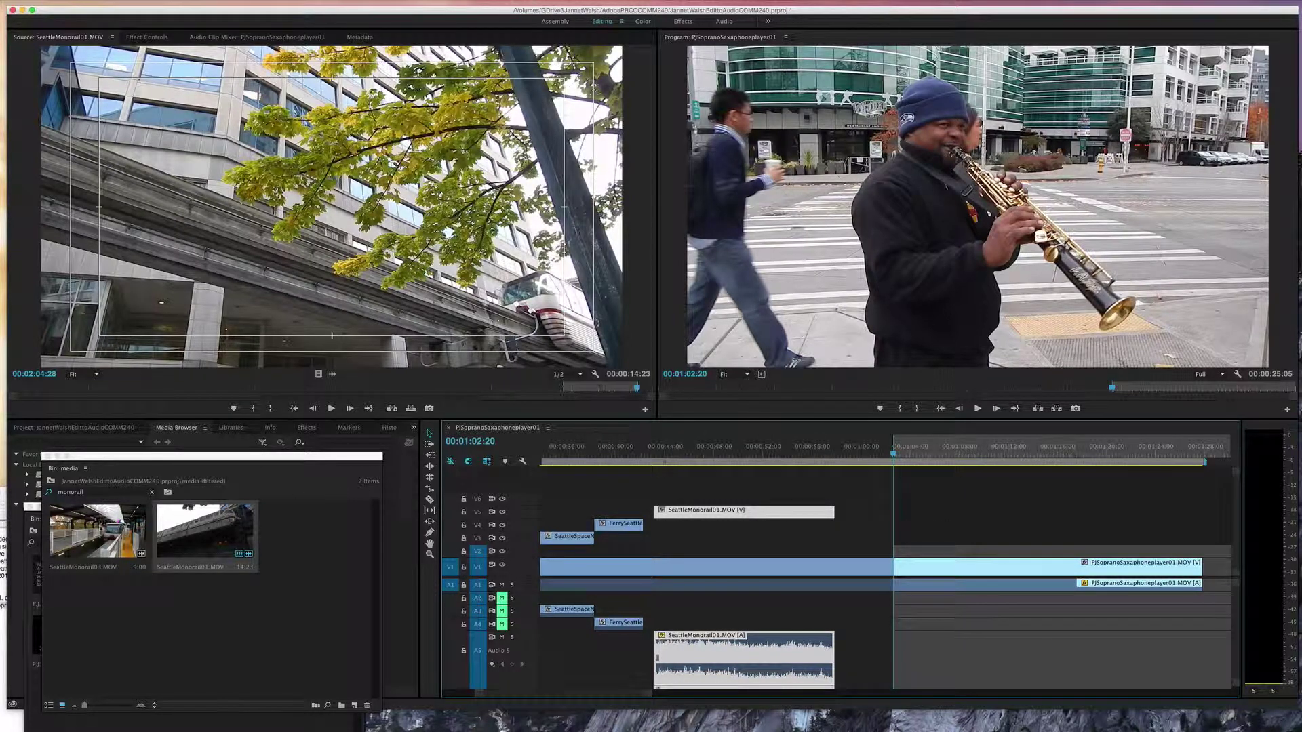
Review the marked range of SeattleMonorail03.MOV, place it on V5 and A5 at 00:01:02:20, and save the project.
double_click(102, 531)
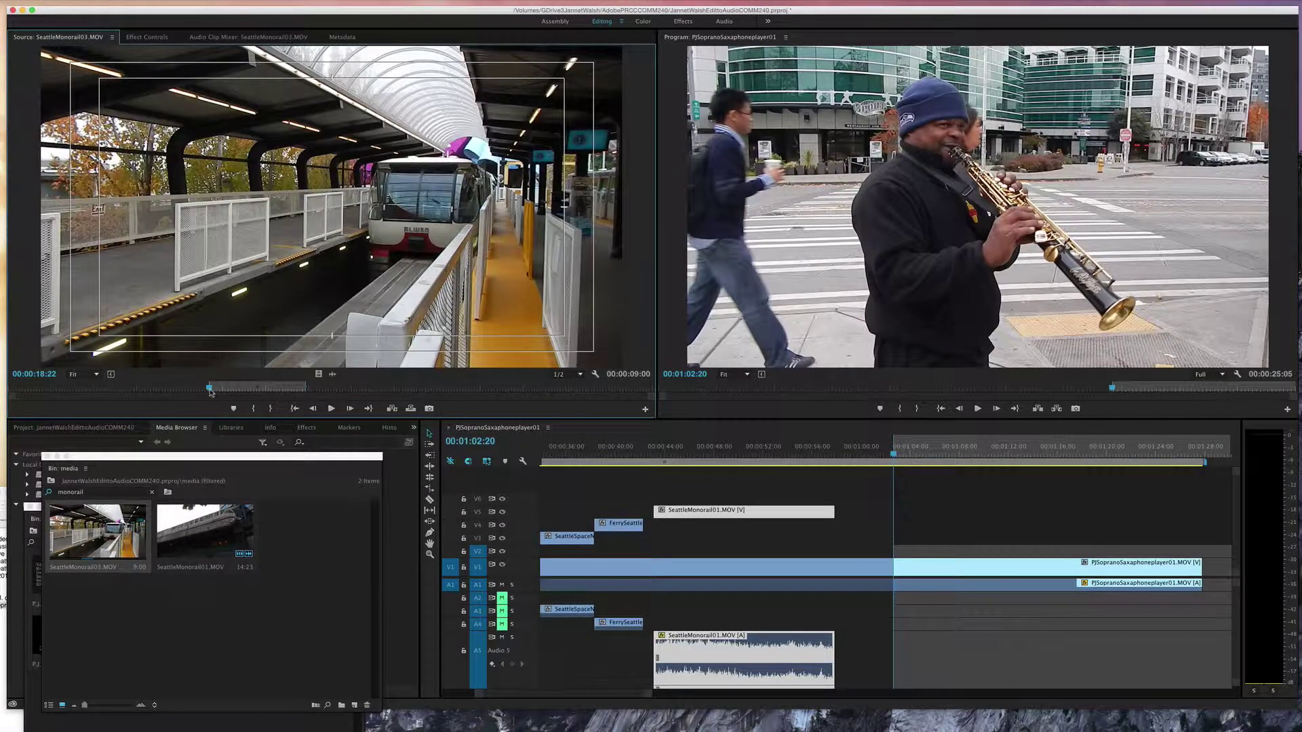
mouse_move(210, 391)
mouse_down()
mouse_move(230, 392)
mouse_move(210, 390)
mouse_up()
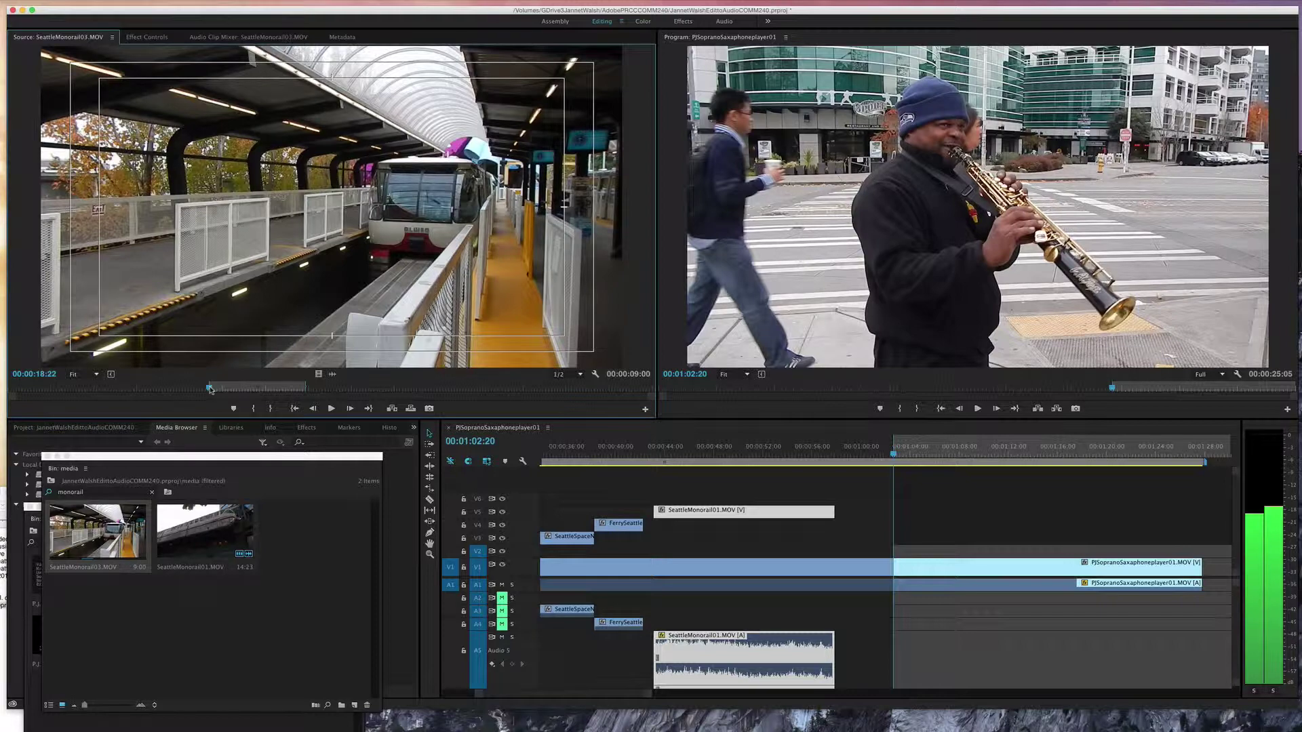
drag(210, 389, 306, 397)
key(Right)
key(Right)
key(Right)
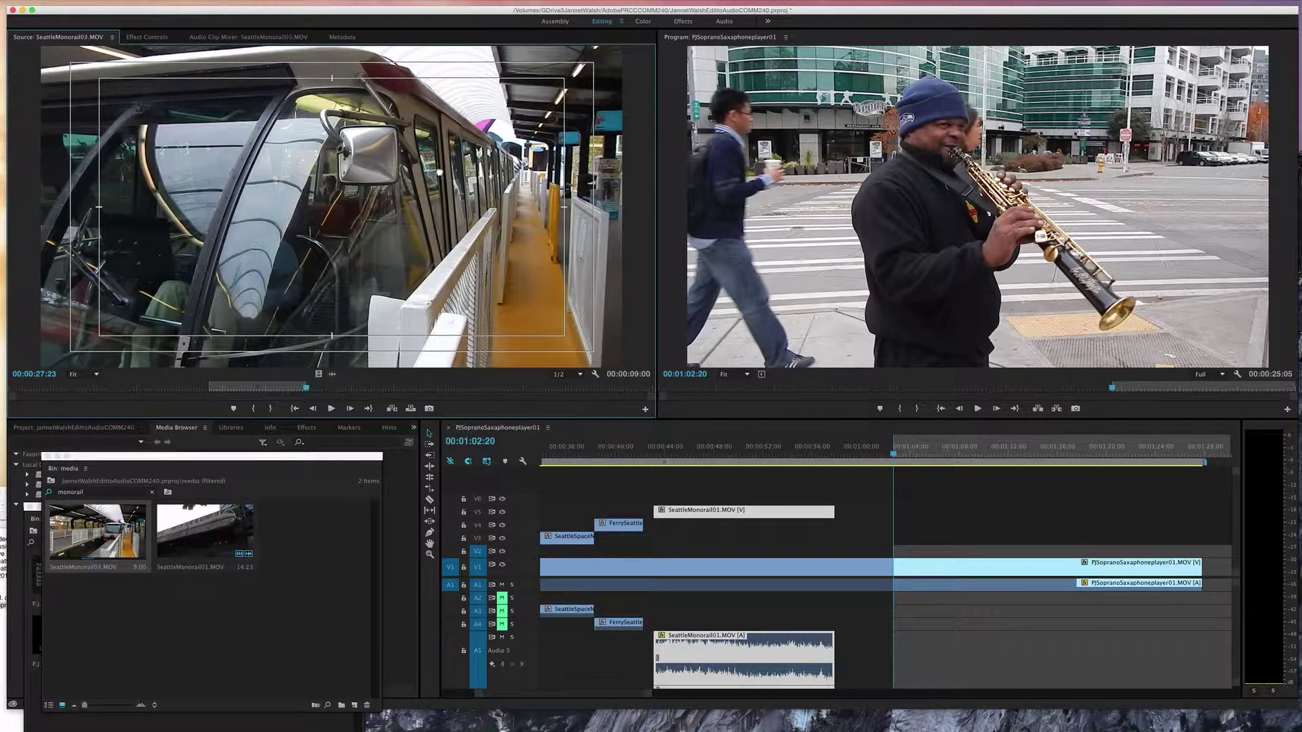
mouse_move(374, 189)
mouse_down()
mouse_move(462, 247)
mouse_move(684, 455)
mouse_move(820, 521)
mouse_move(893, 525)
mouse_move(896, 513)
mouse_up()
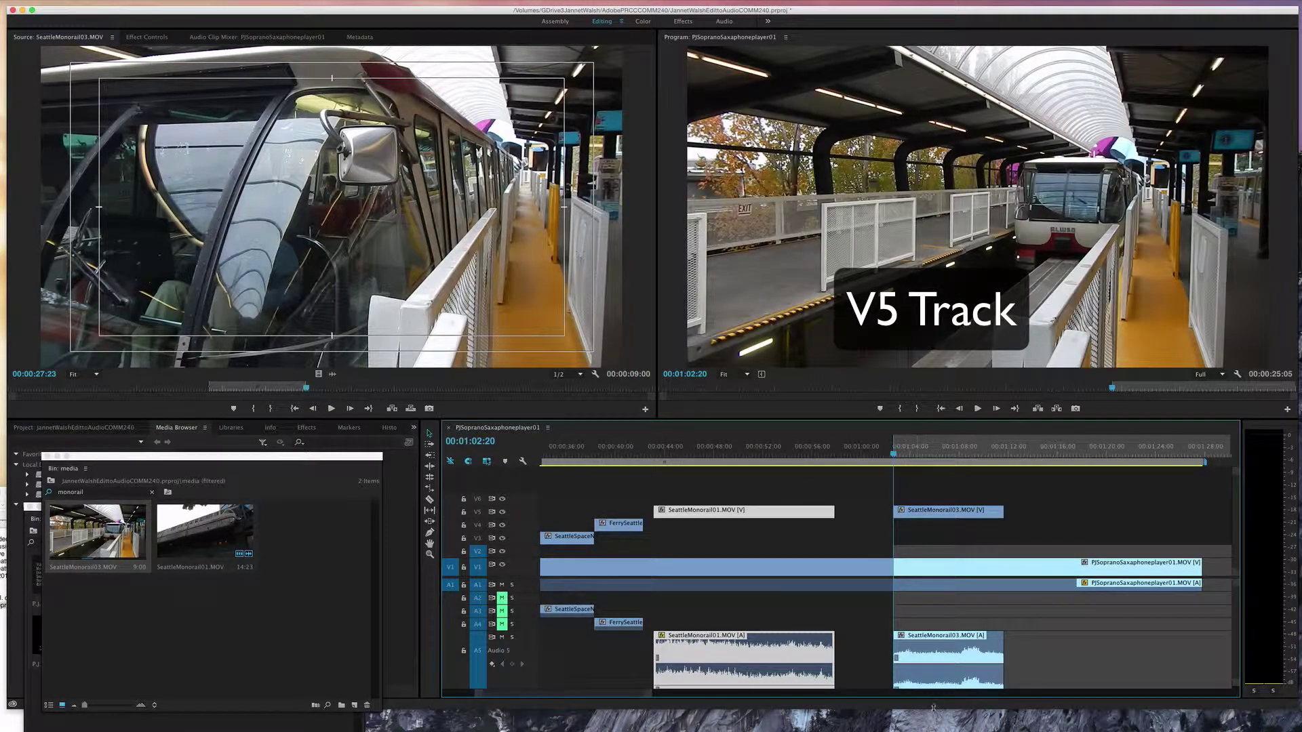
key(super+s)
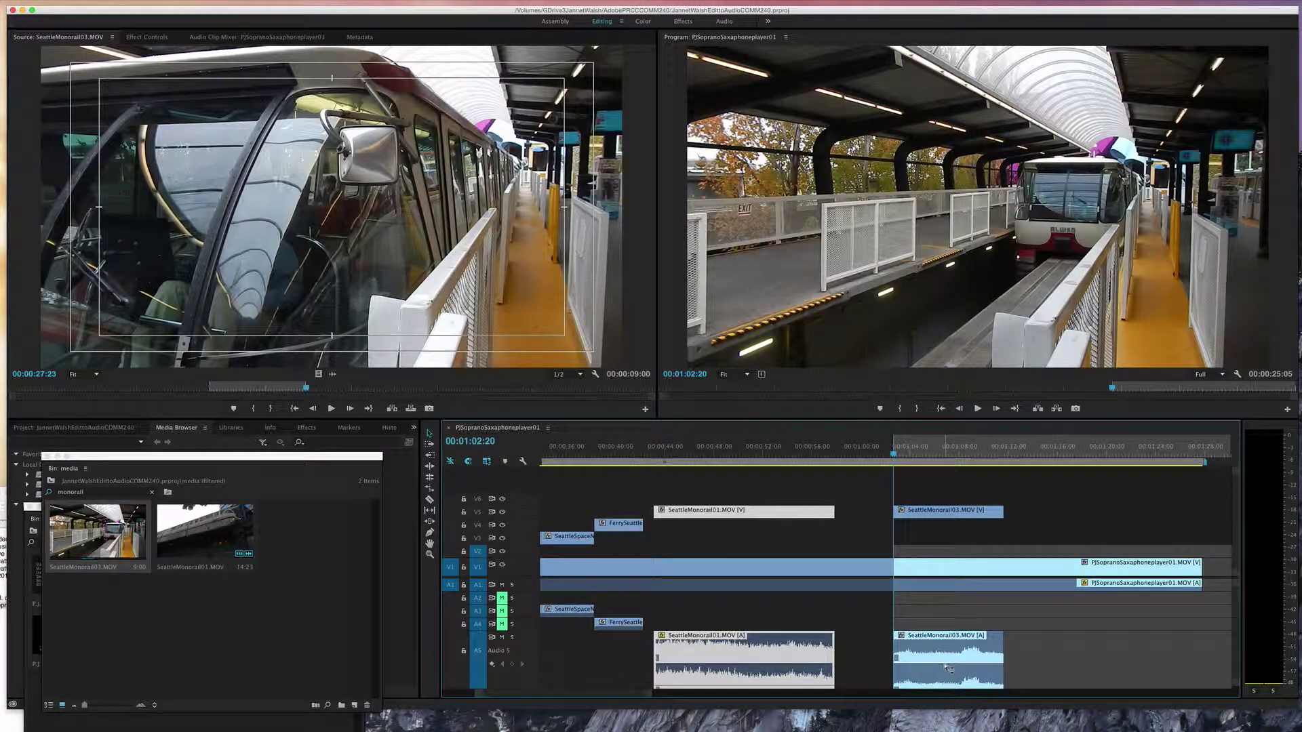
Lower the volume of the SeattleMonorail03.MOV audio on A5, save the project, and reduce the A5 track to minimum height.
drag(947, 668, 947, 687)
key(super+s)
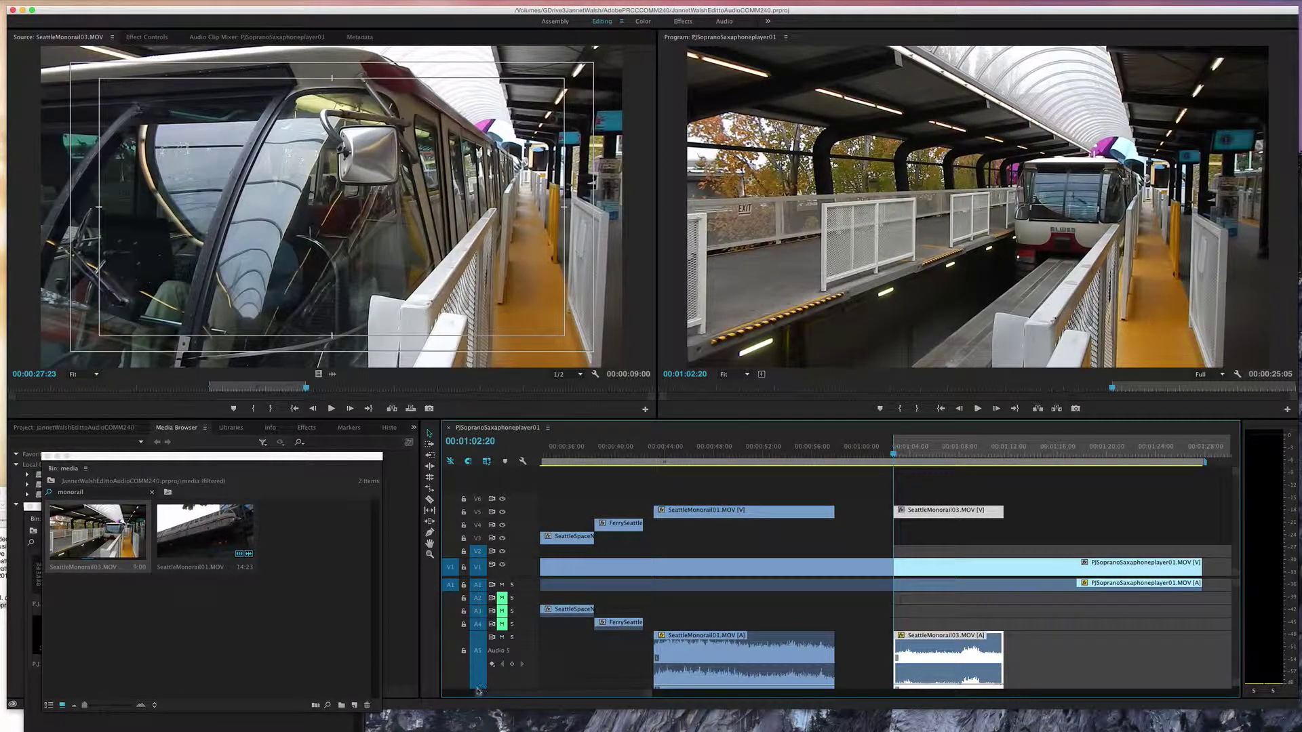
click(479, 661)
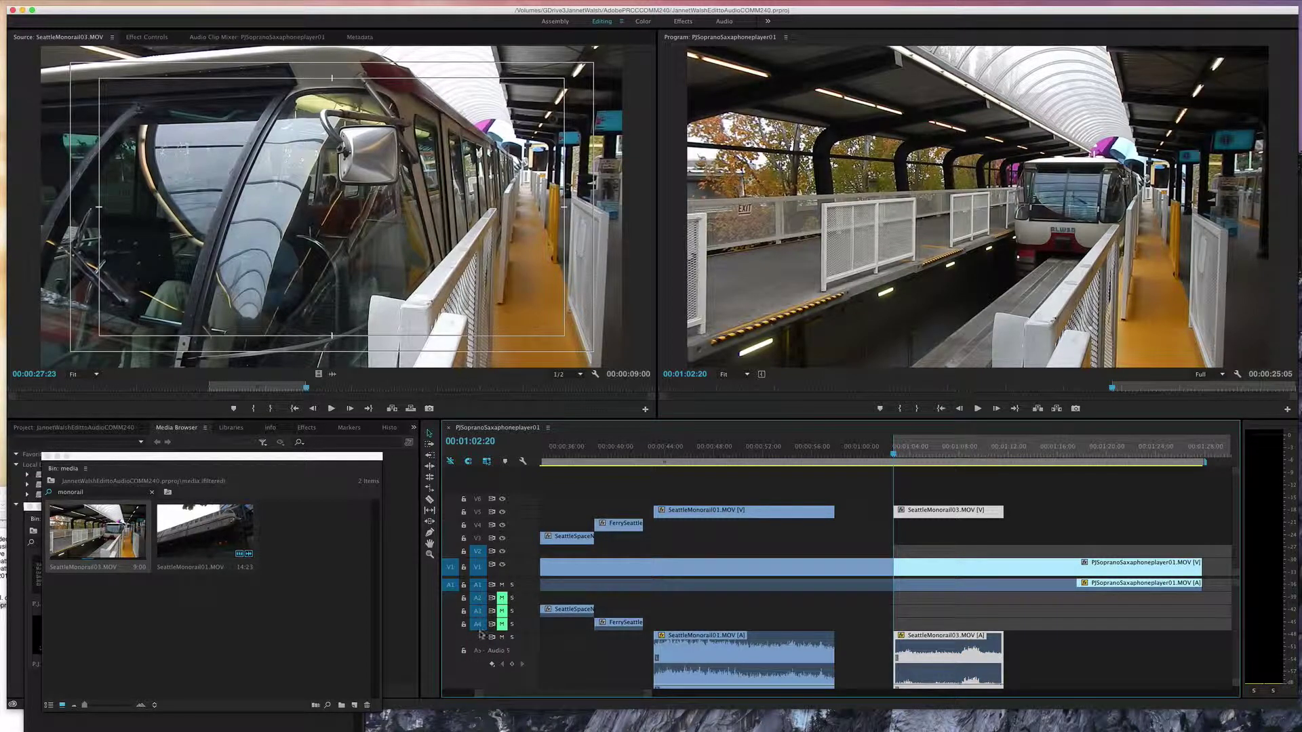
click(476, 671)
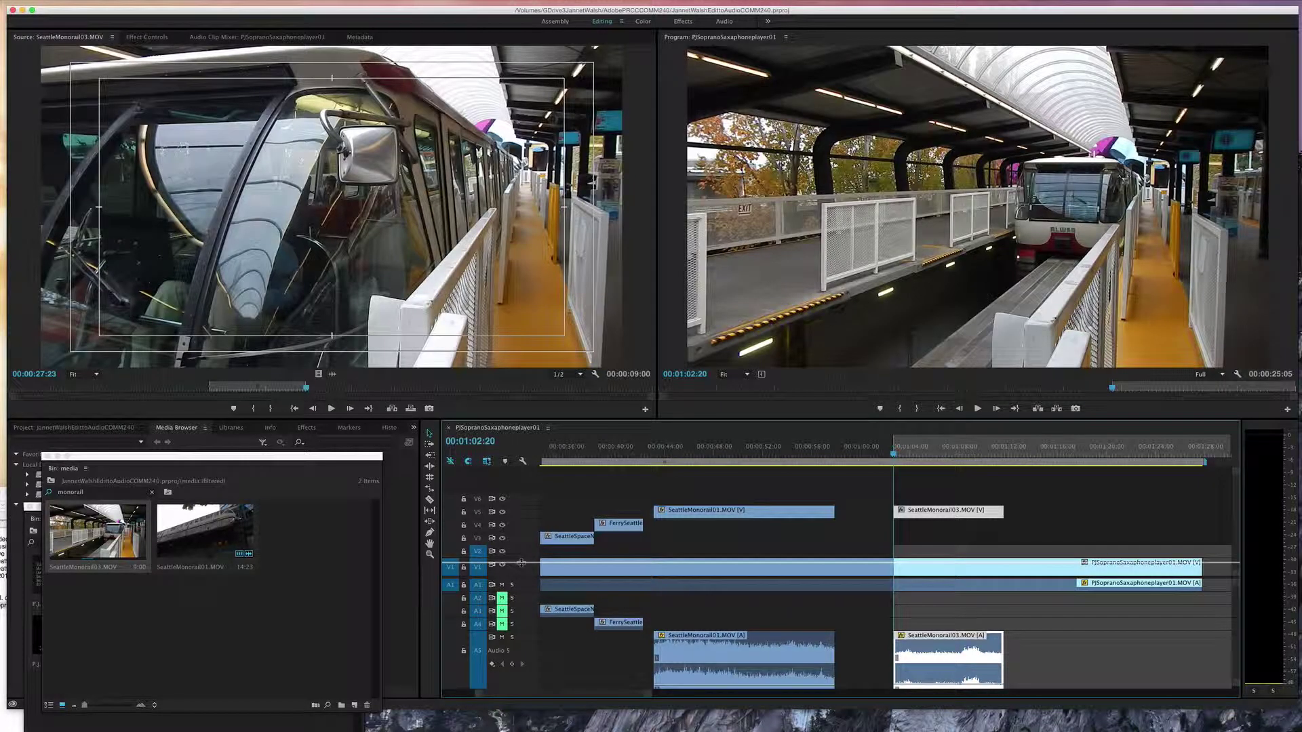
scroll(521, 563, down, 1)
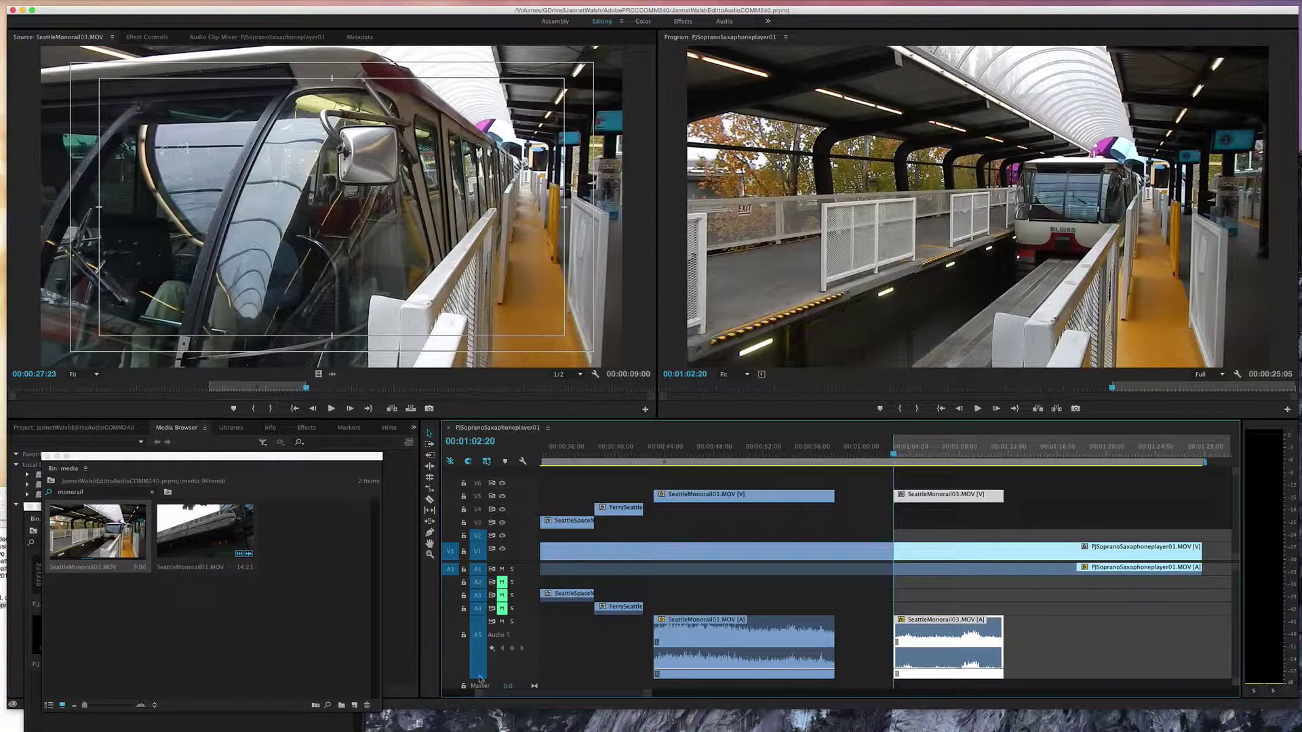
drag(478, 678, 479, 627)
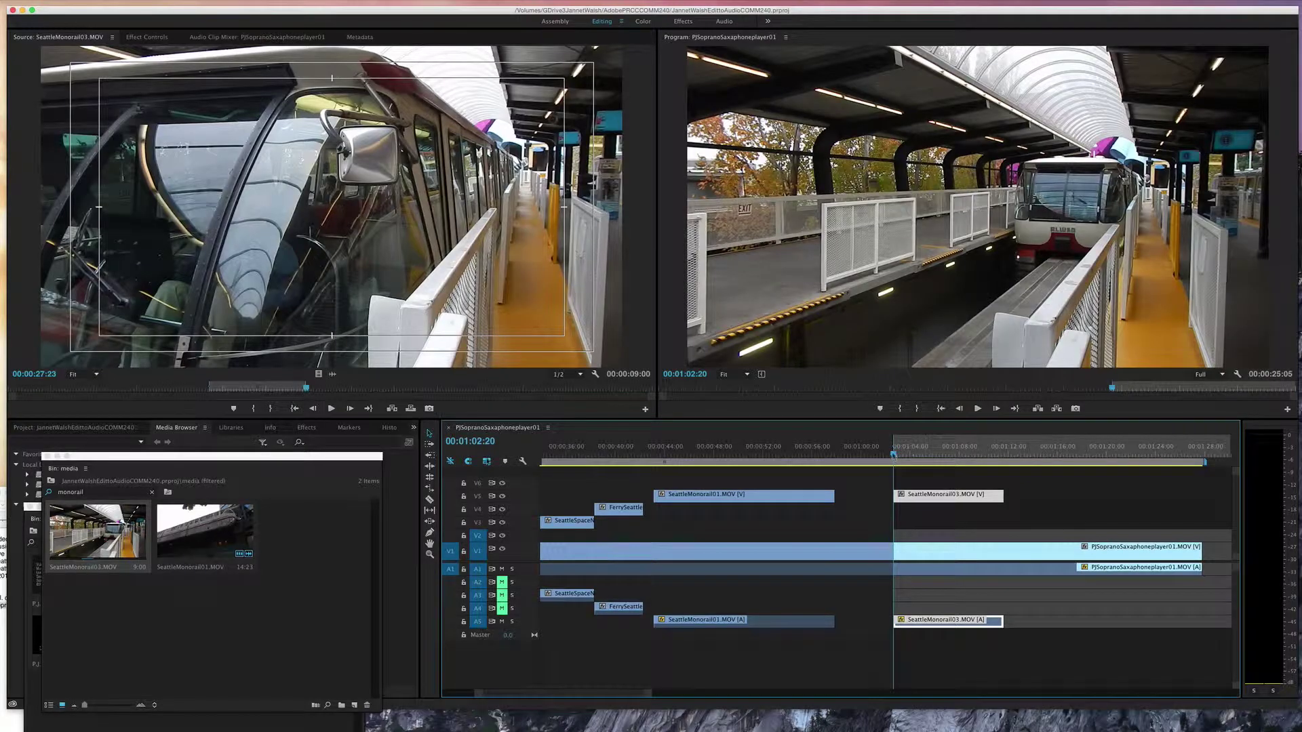
Play back the sequence from before SeattleMonorail03.MOV to past its end to check the timing of both cuts.
drag(894, 456, 865, 460)
key(space)
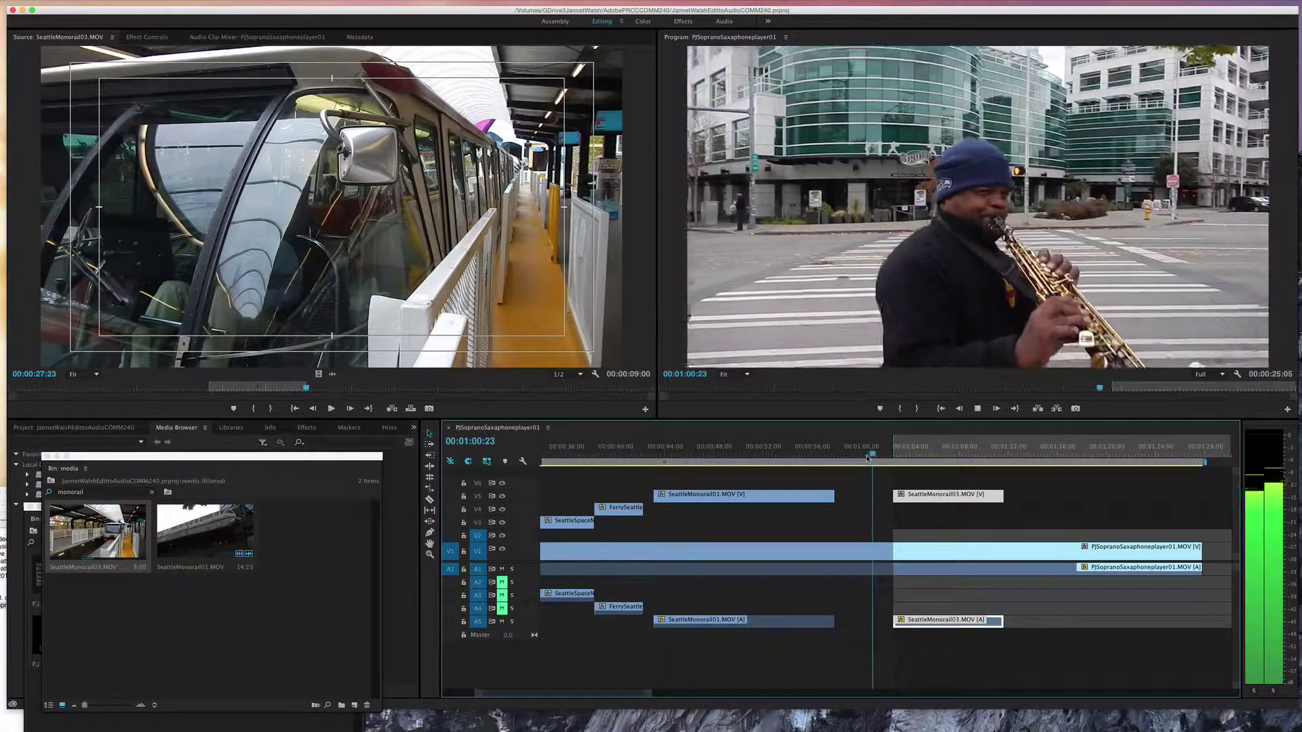
scroll(866, 459, left, 2)
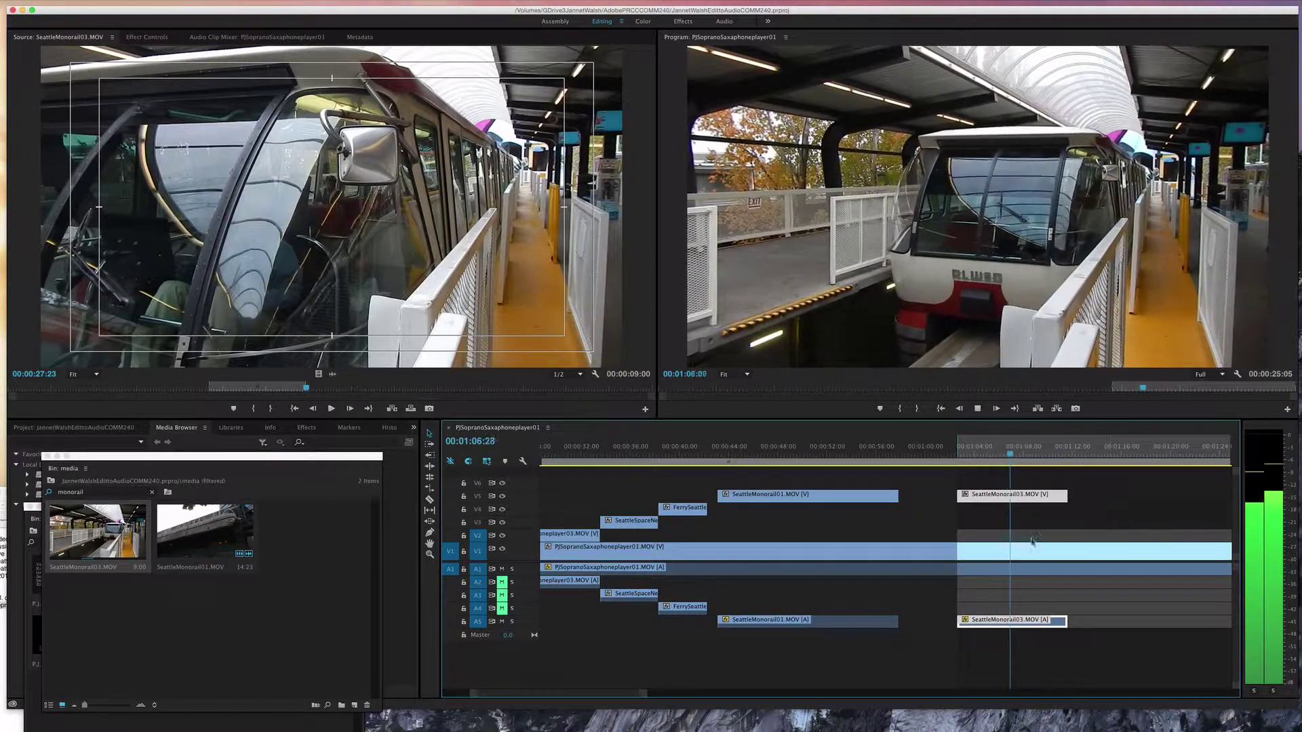
drag(645, 689, 664, 694)
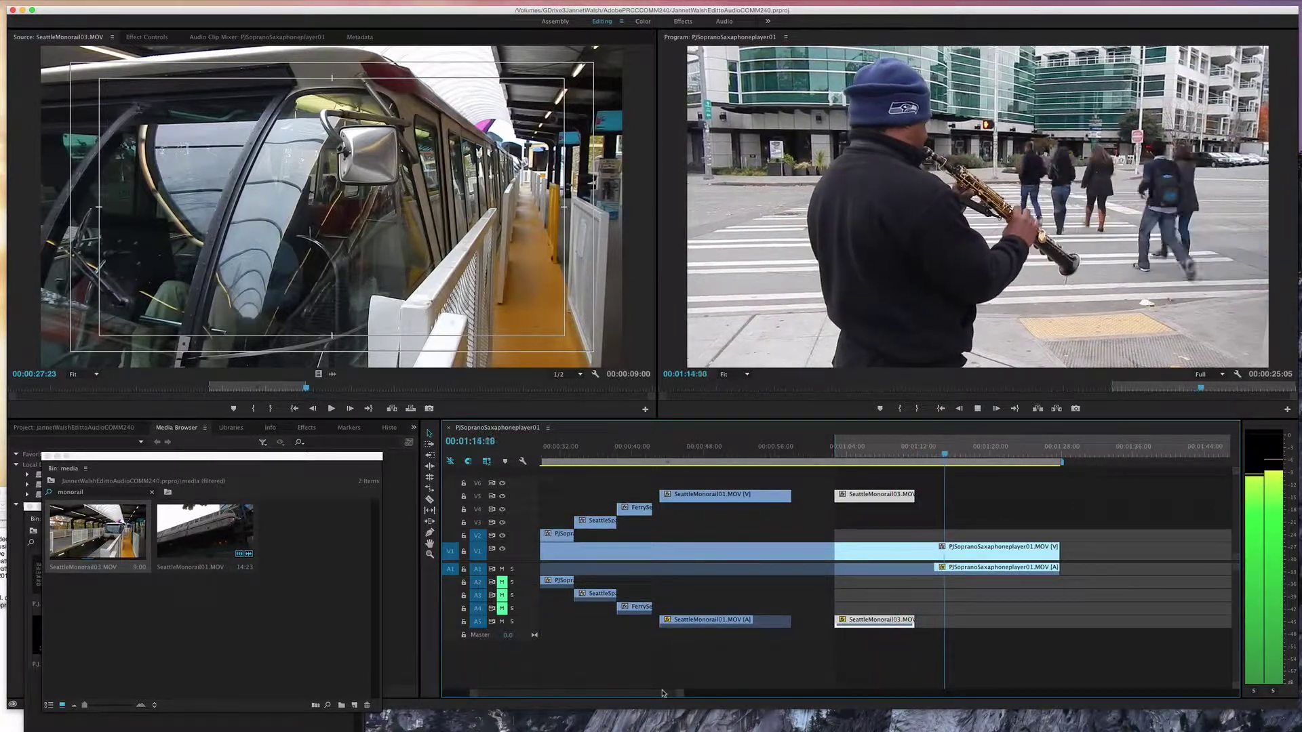
key(space)
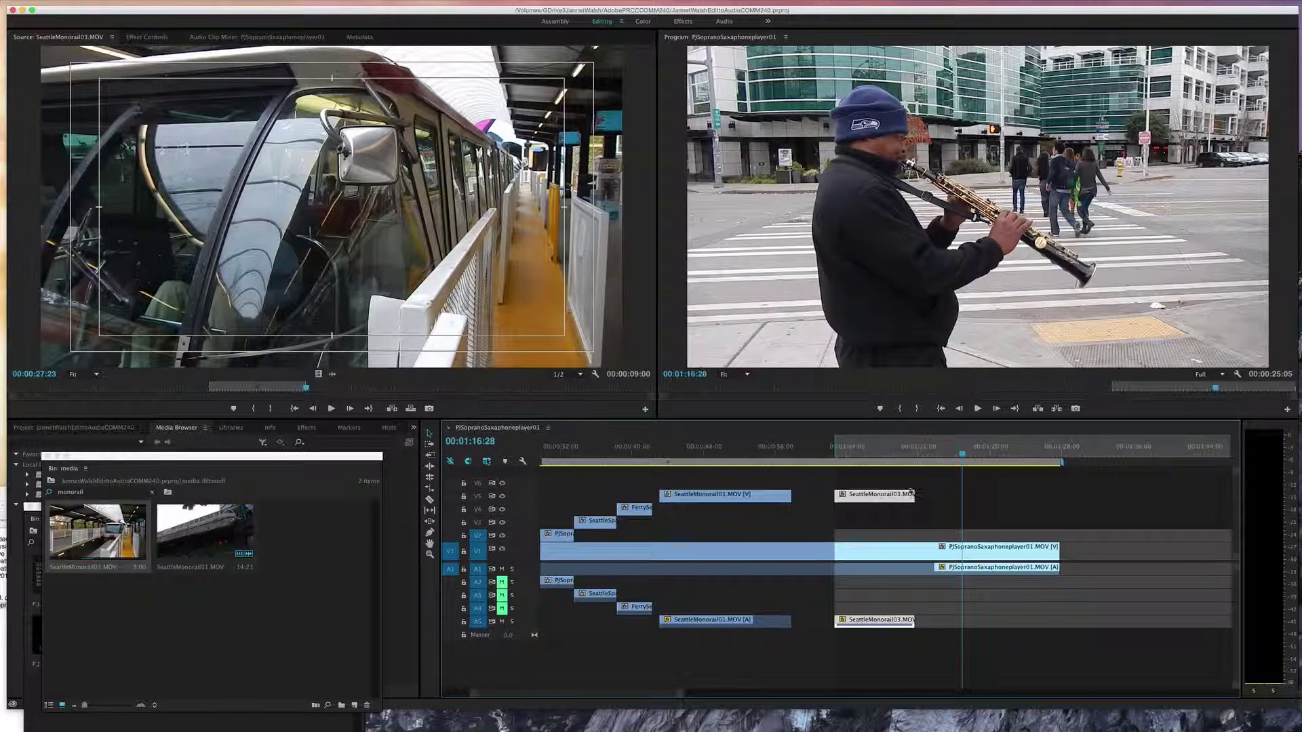
click(909, 458)
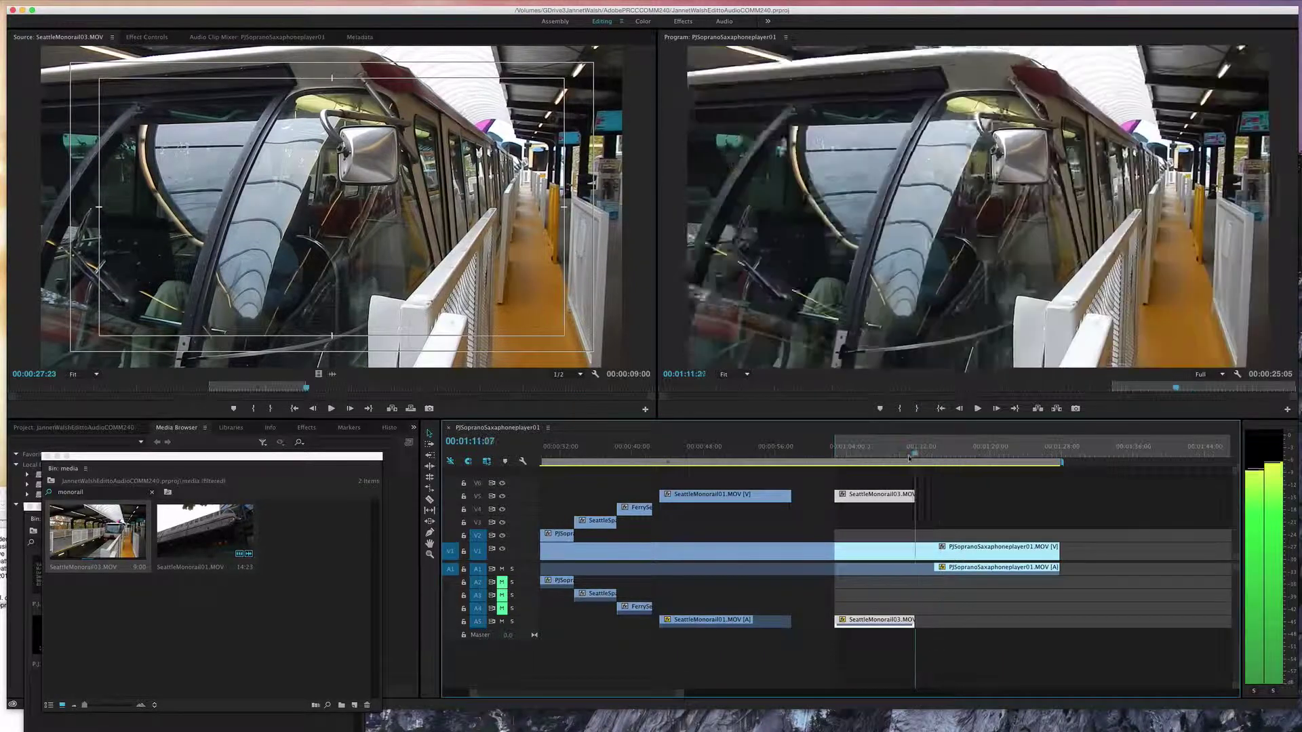
mouse_move(909, 458)
mouse_down()
mouse_move(893, 458)
mouse_move(928, 460)
mouse_up()
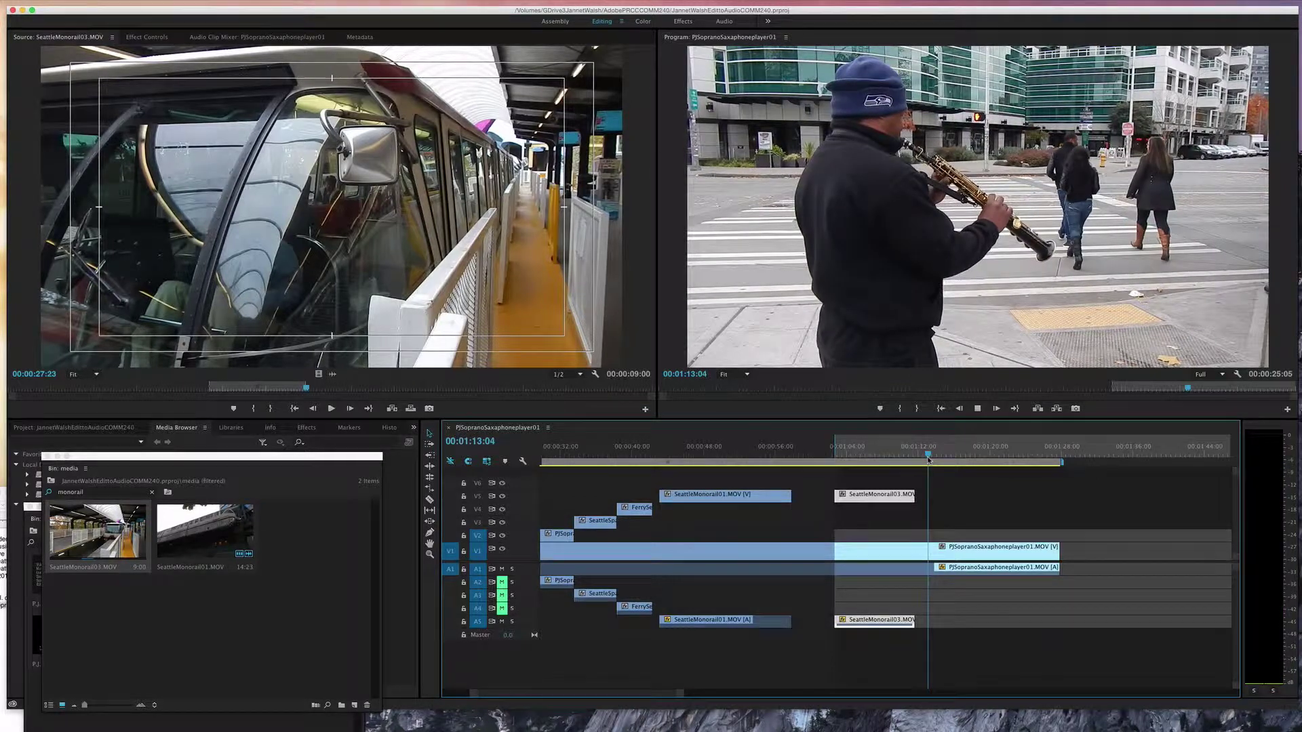
key(space)
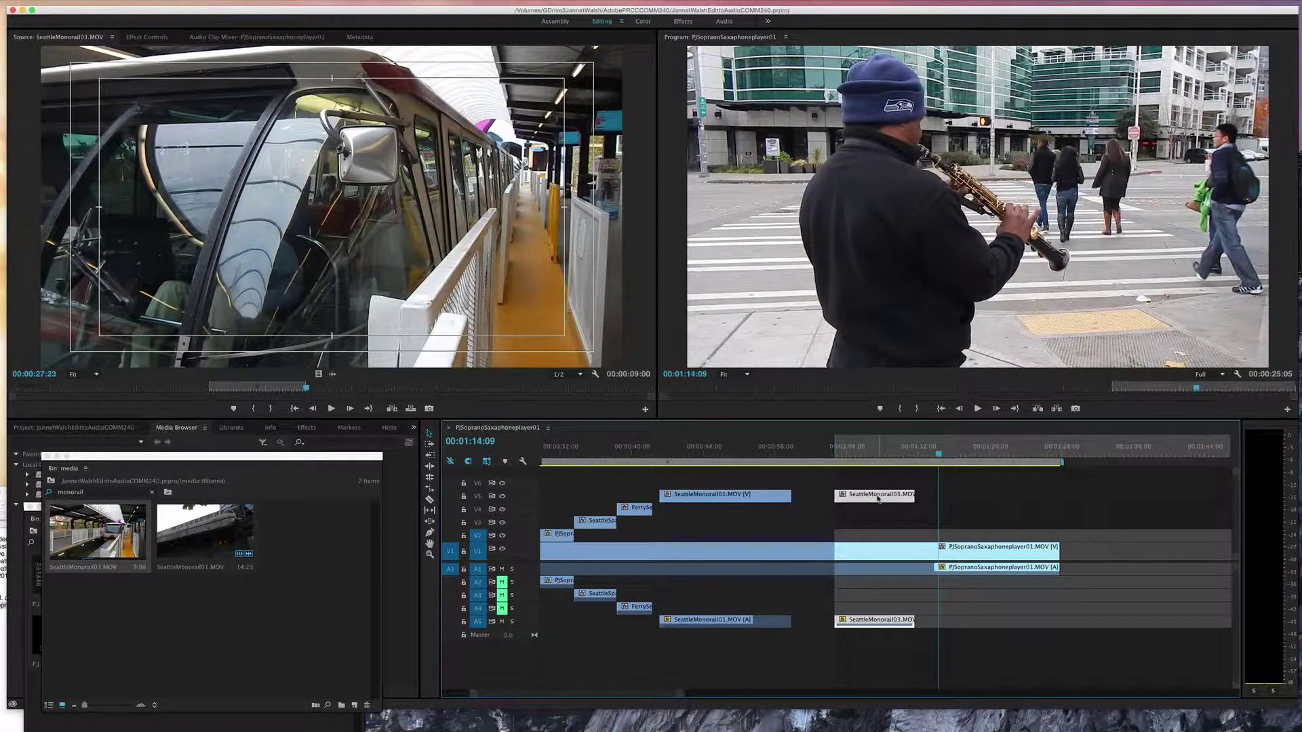
Move the SeattleMonorail03.MOV clip and its audio about two seconds earlier, and play back the cut into it.
drag(887, 498, 871, 499)
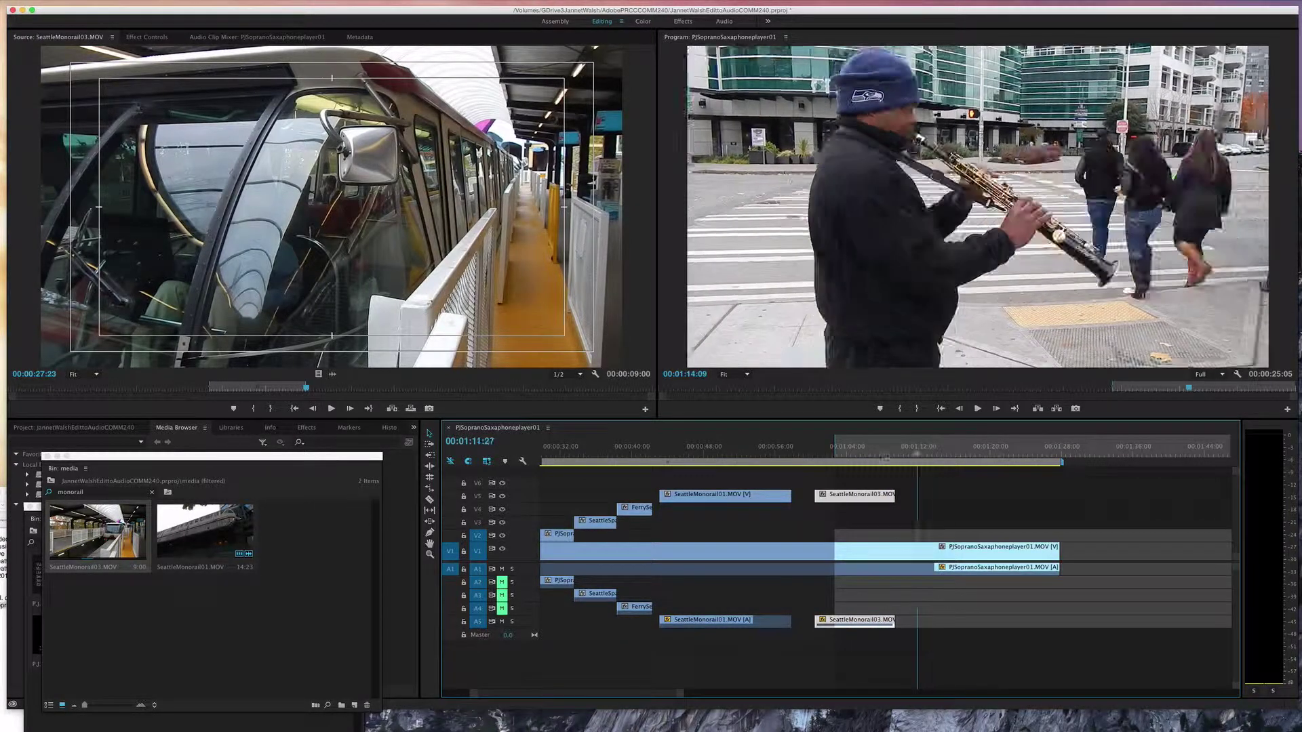
drag(938, 454, 784, 459)
key(space)
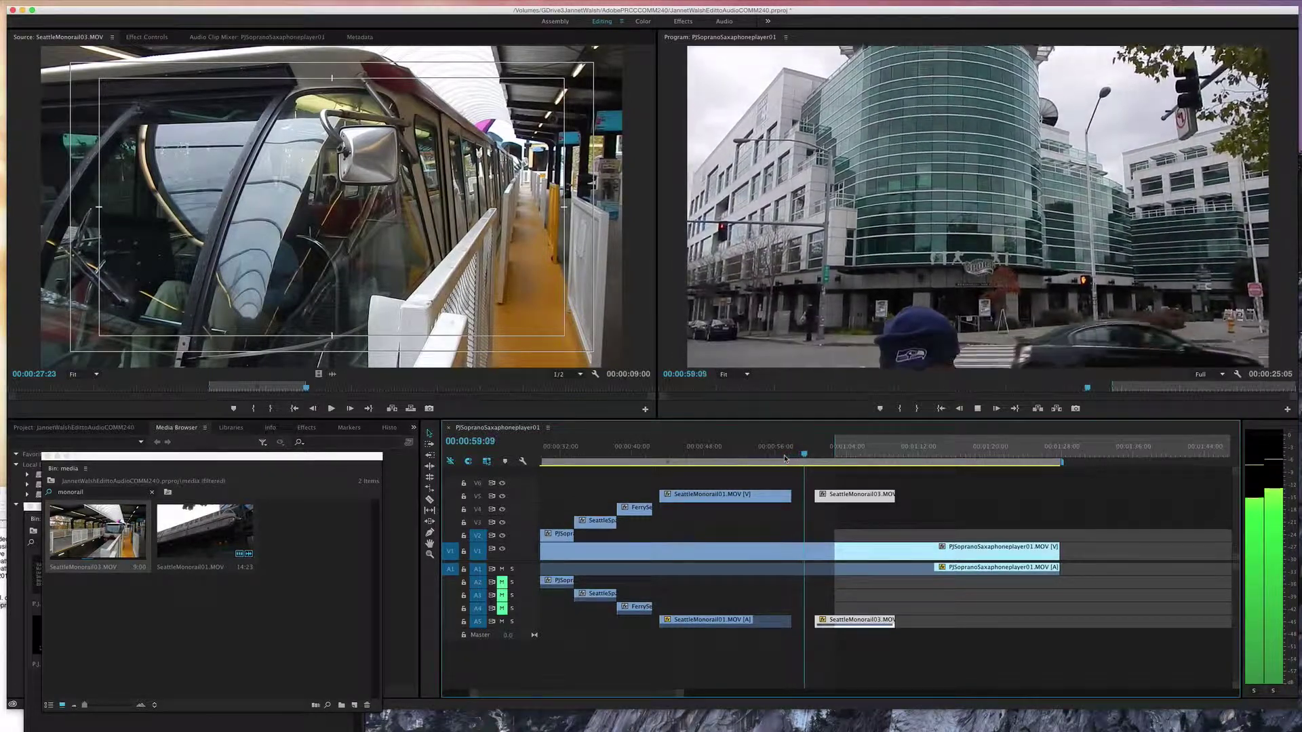
key(space)
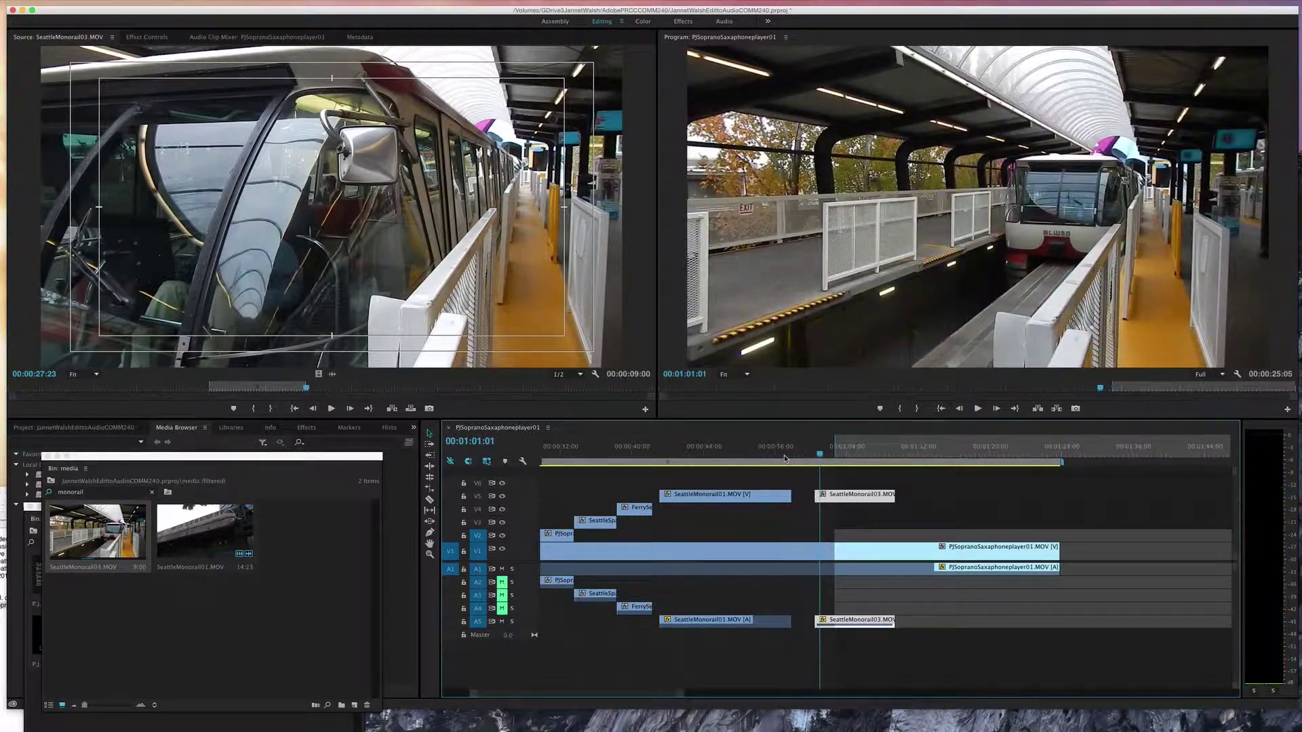
Shift SeattleMonorail03.MOV and its audio slightly later, to start at 00:01:01:01, and play through the clip to past its end.
drag(842, 500, 858, 502)
click(815, 456)
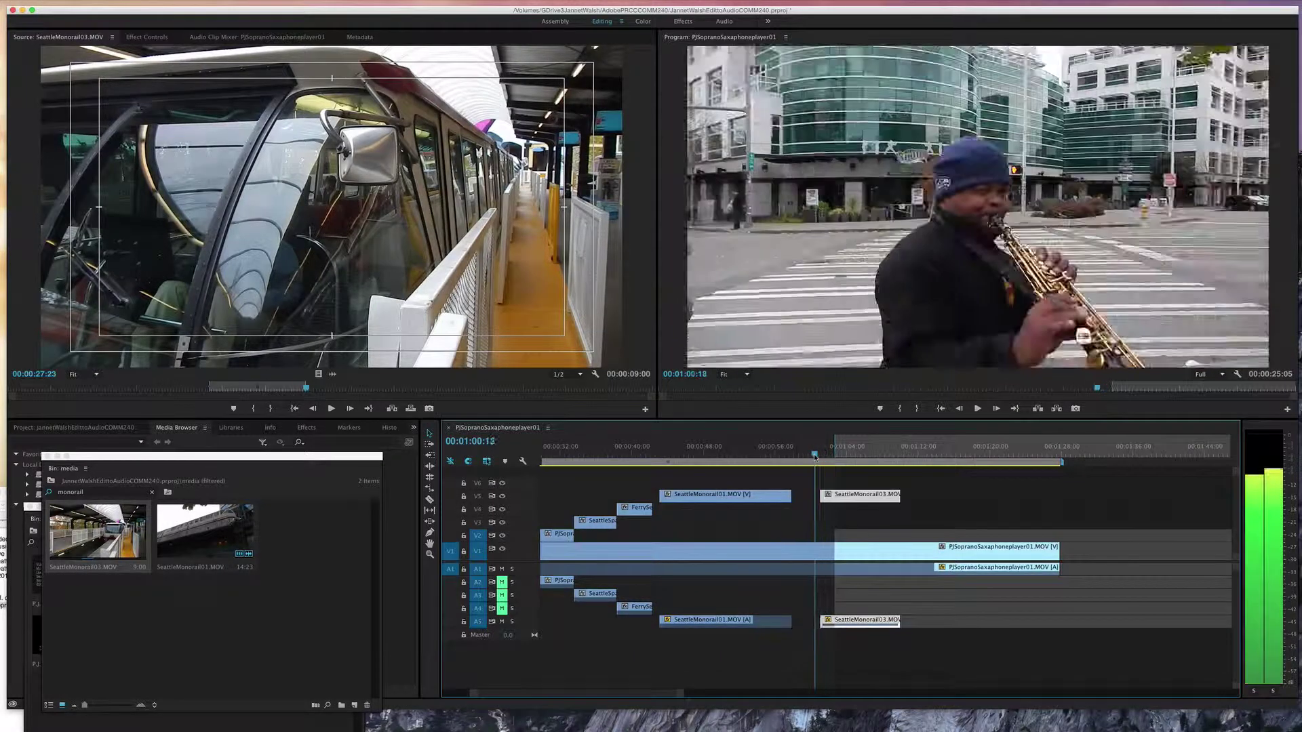
drag(815, 457, 811, 458)
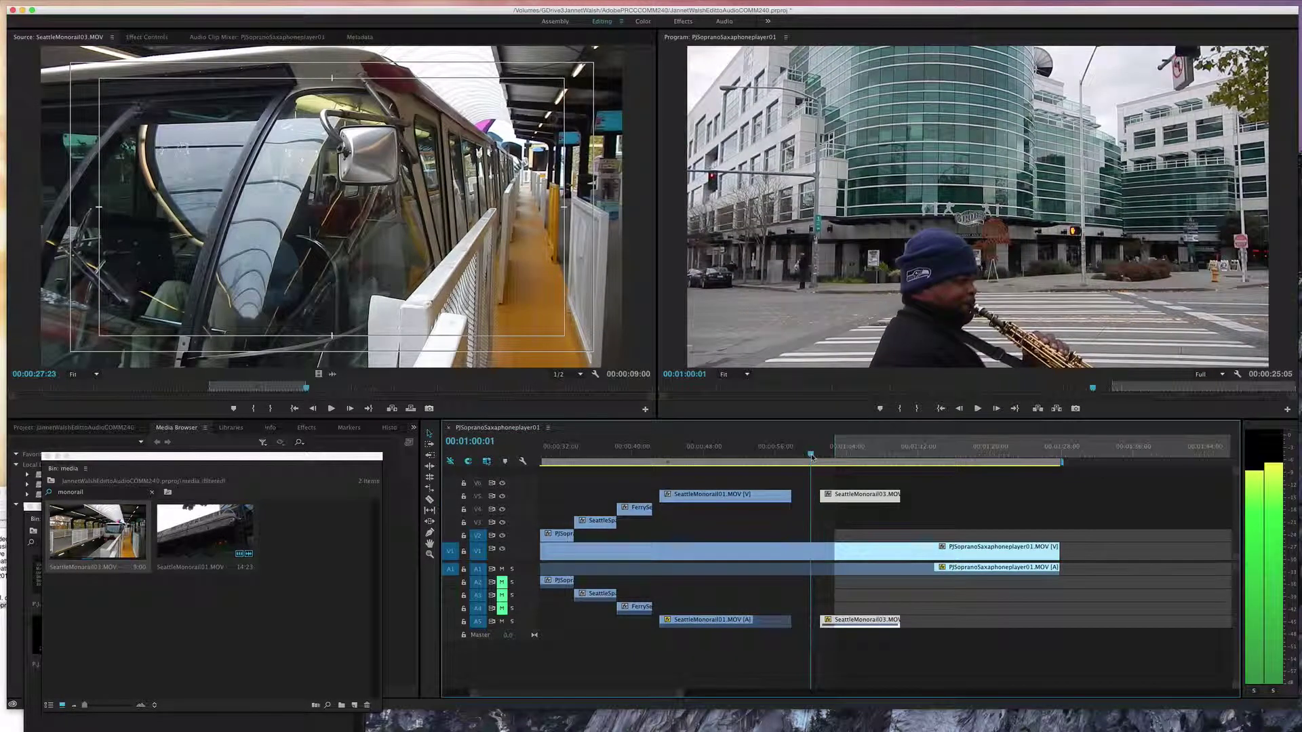
key(space)
key(space)
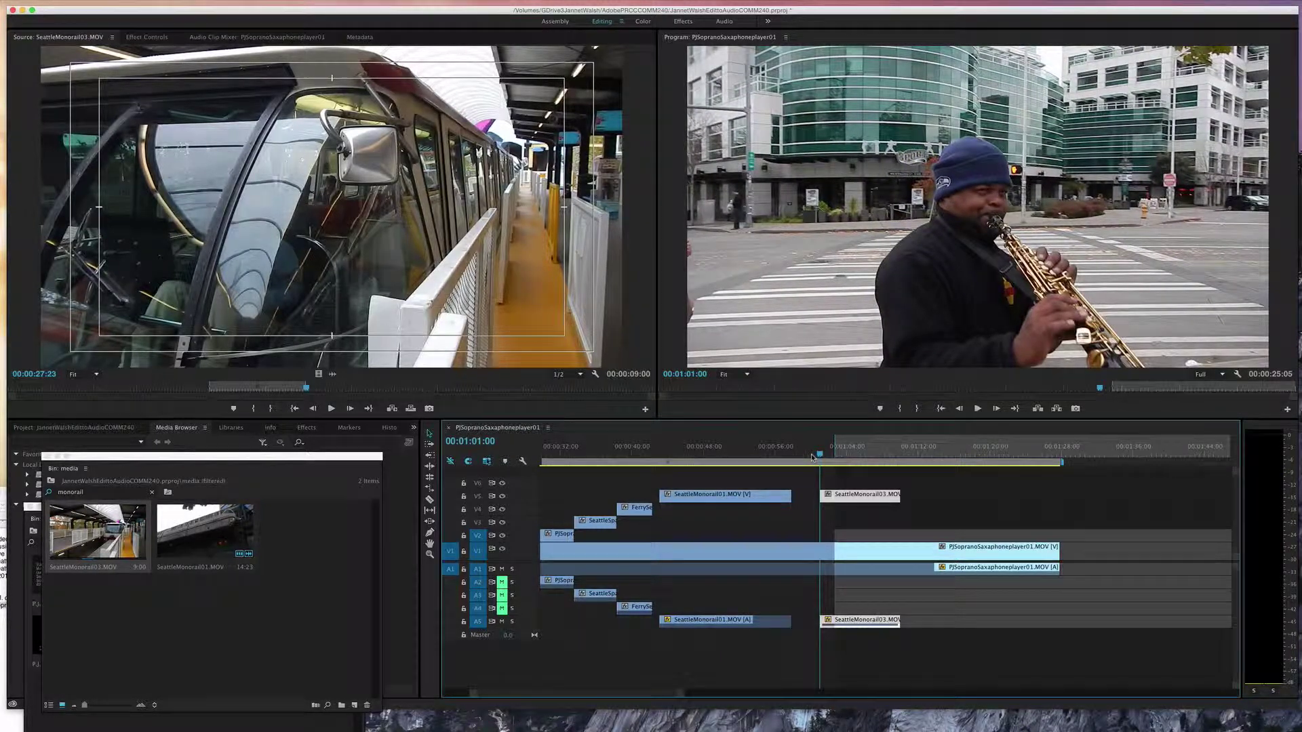
key(space)
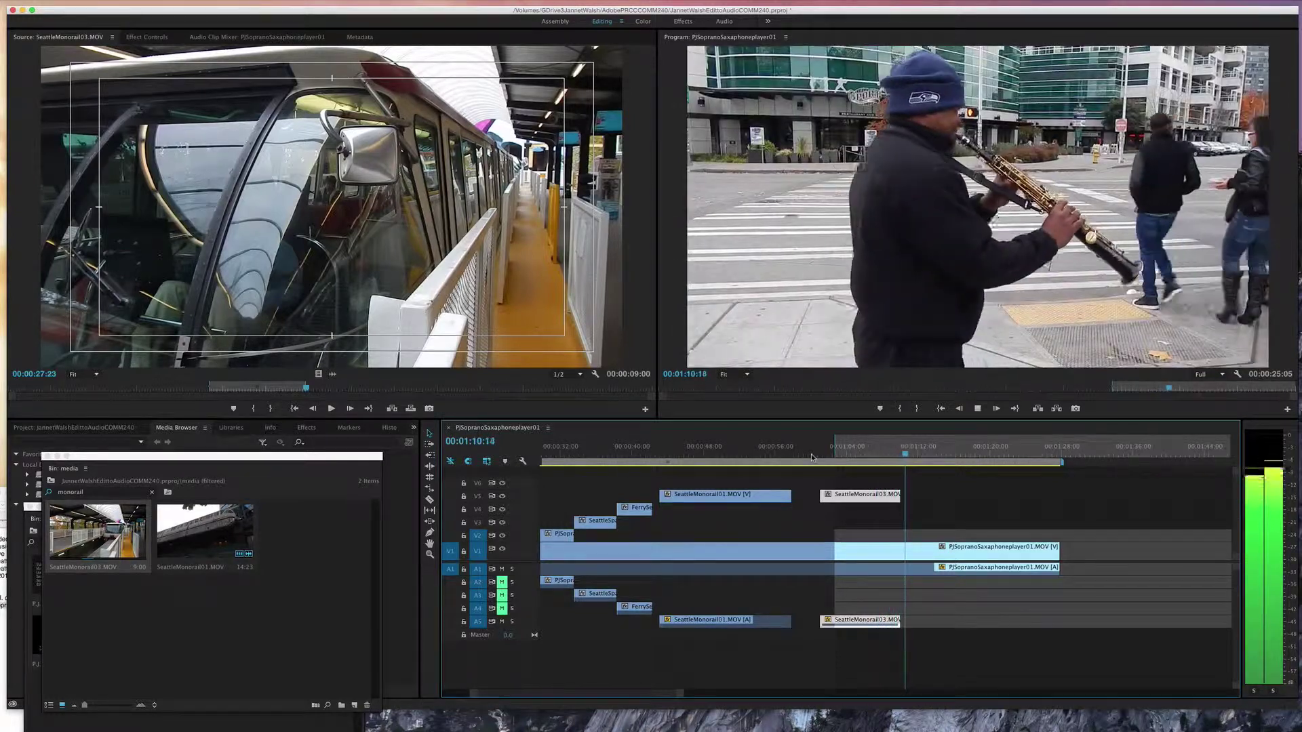
key(space)
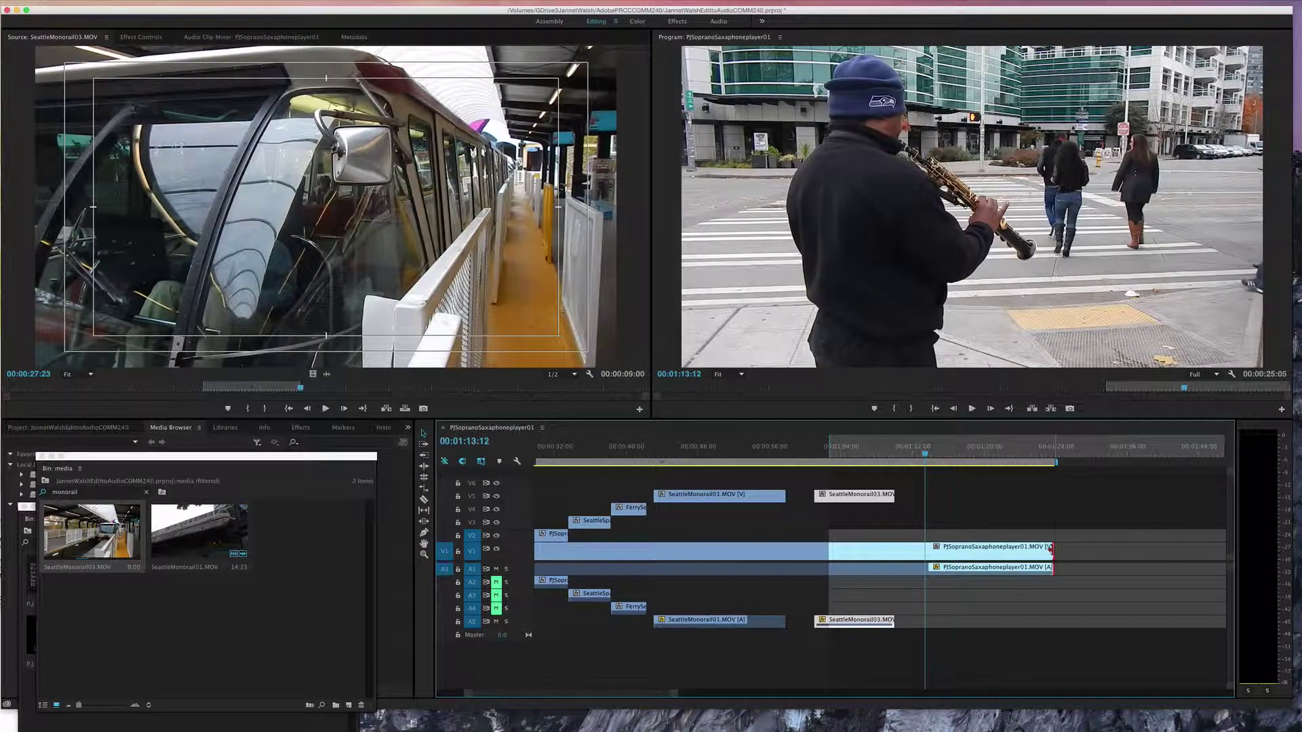
Trim the end of the saxophone player clip and its audio back to about 00:01:14:12, and save the project.
drag(1051, 550, 939, 547)
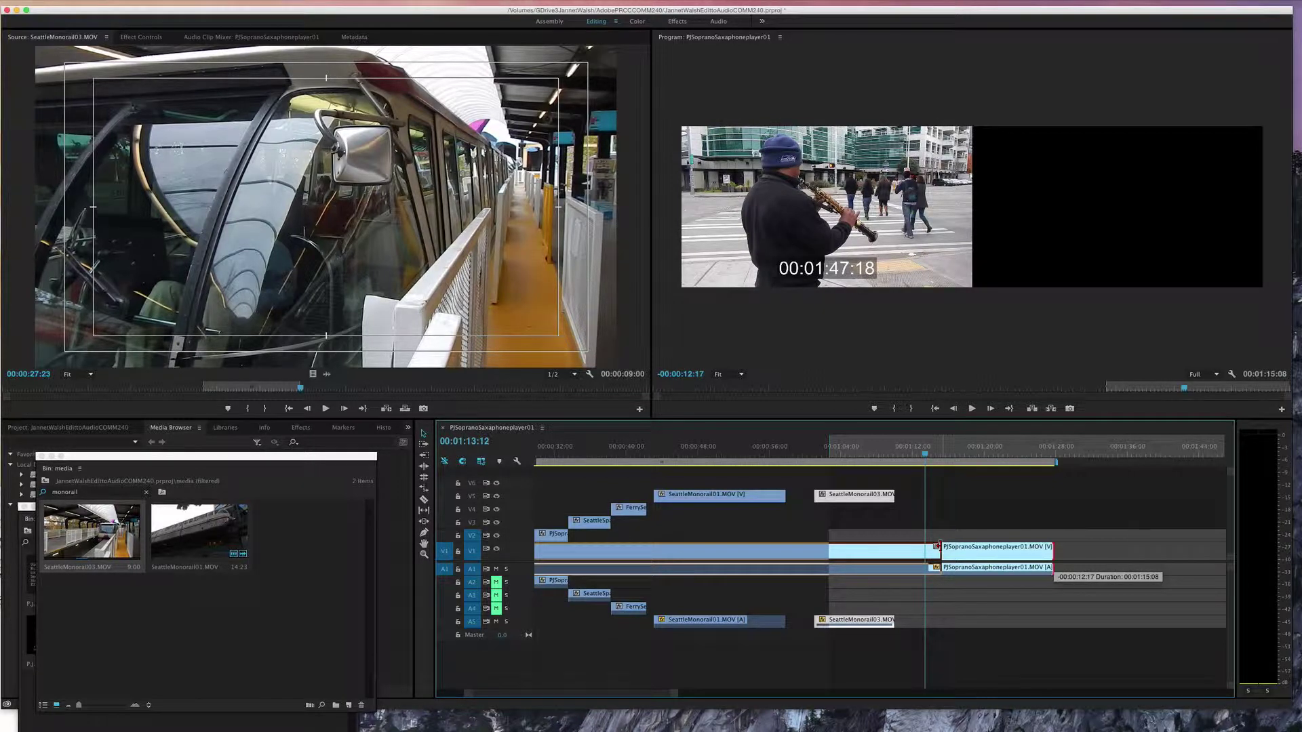
drag(937, 546, 933, 546)
drag(927, 455, 936, 459)
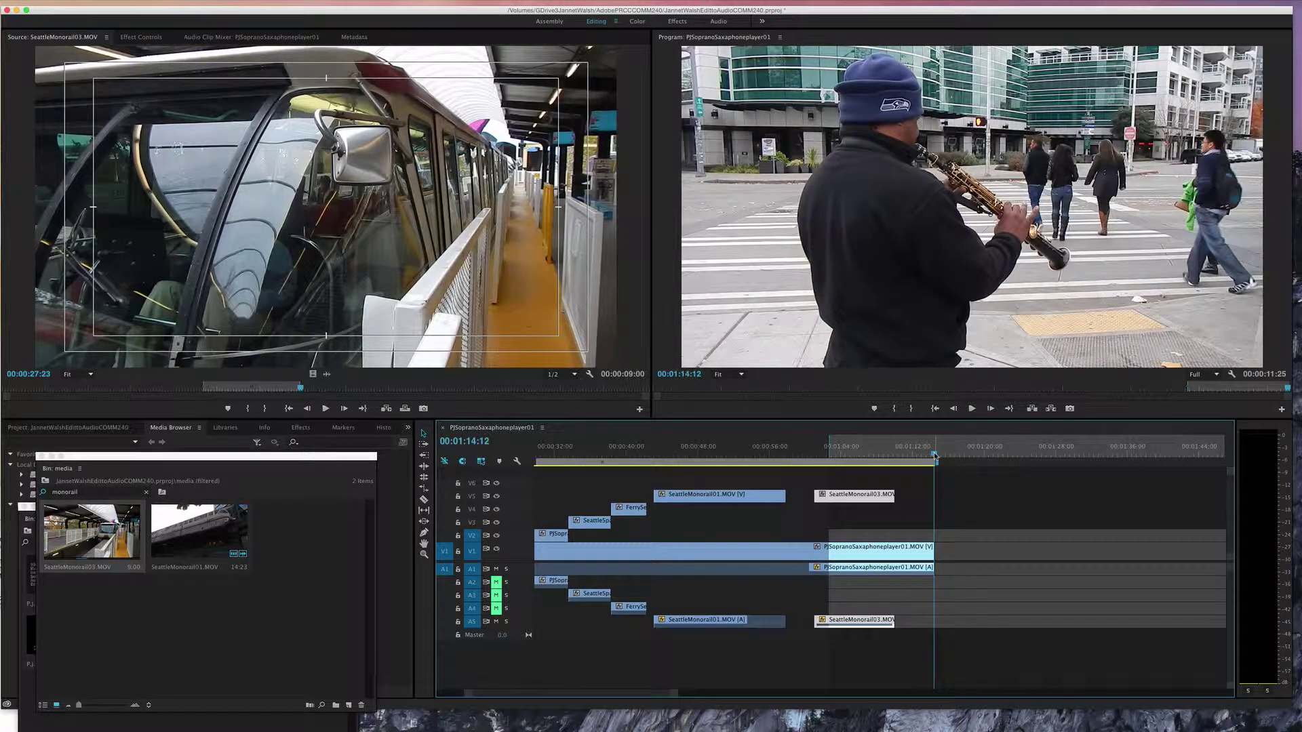
key(super+s)
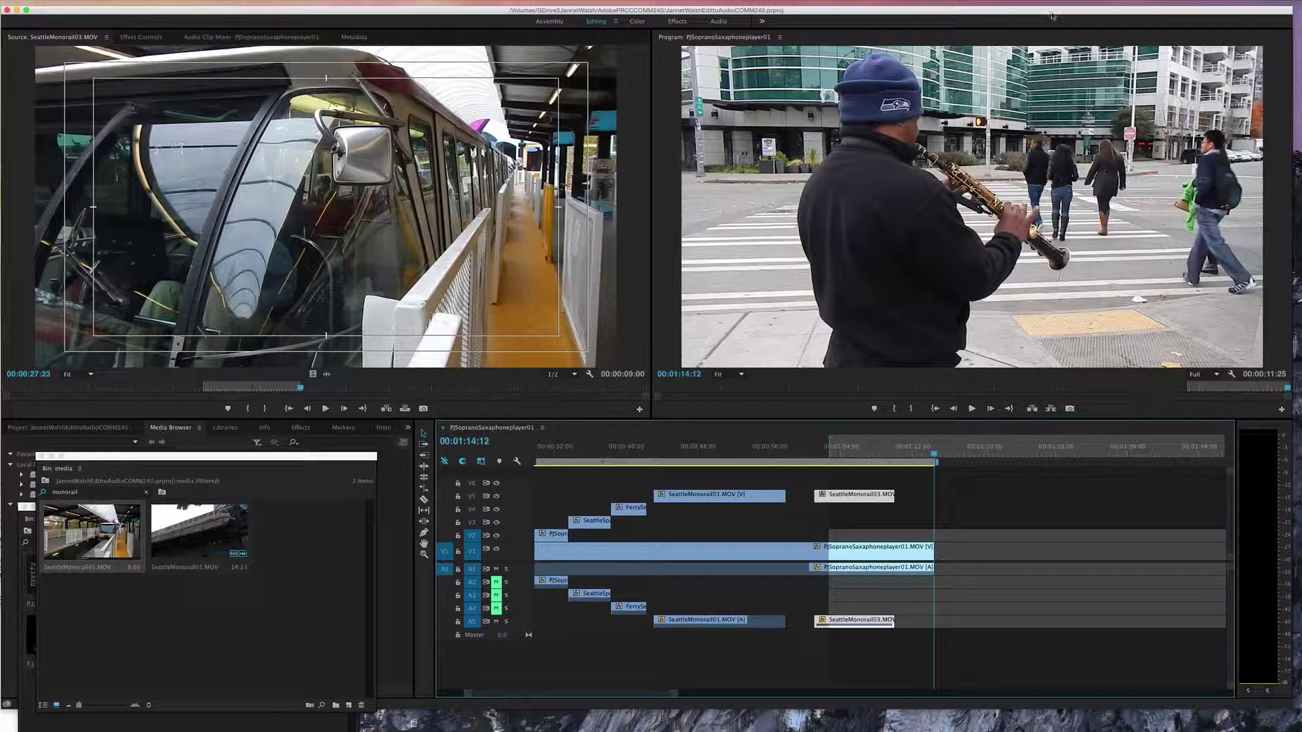